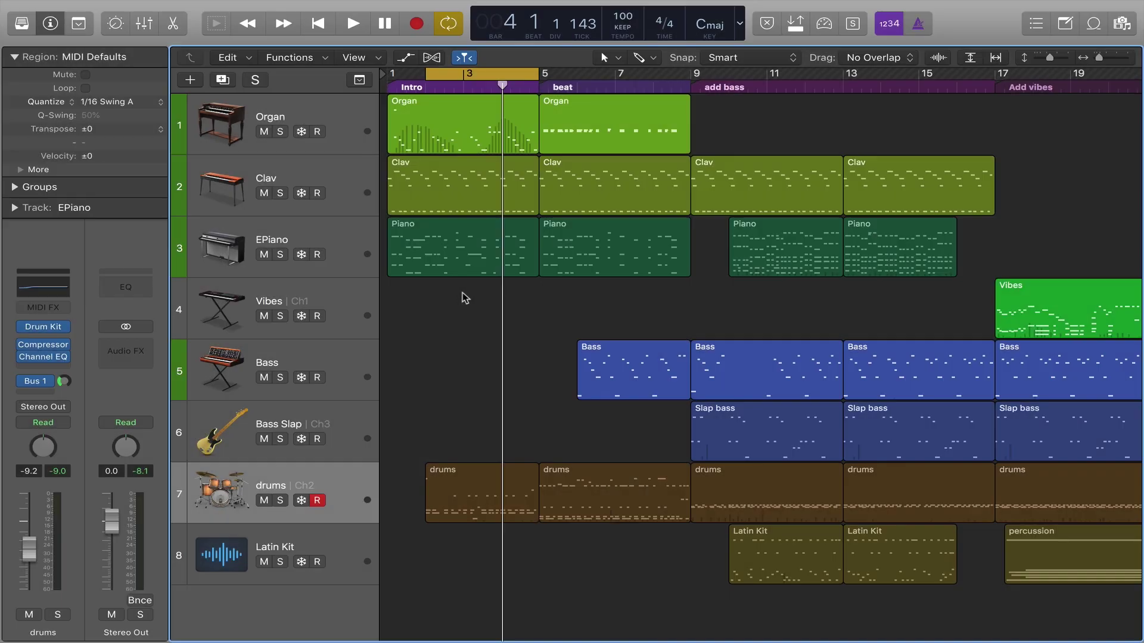
# Select the first drums region of the intro on track 7.
pyautogui.click(482, 485)
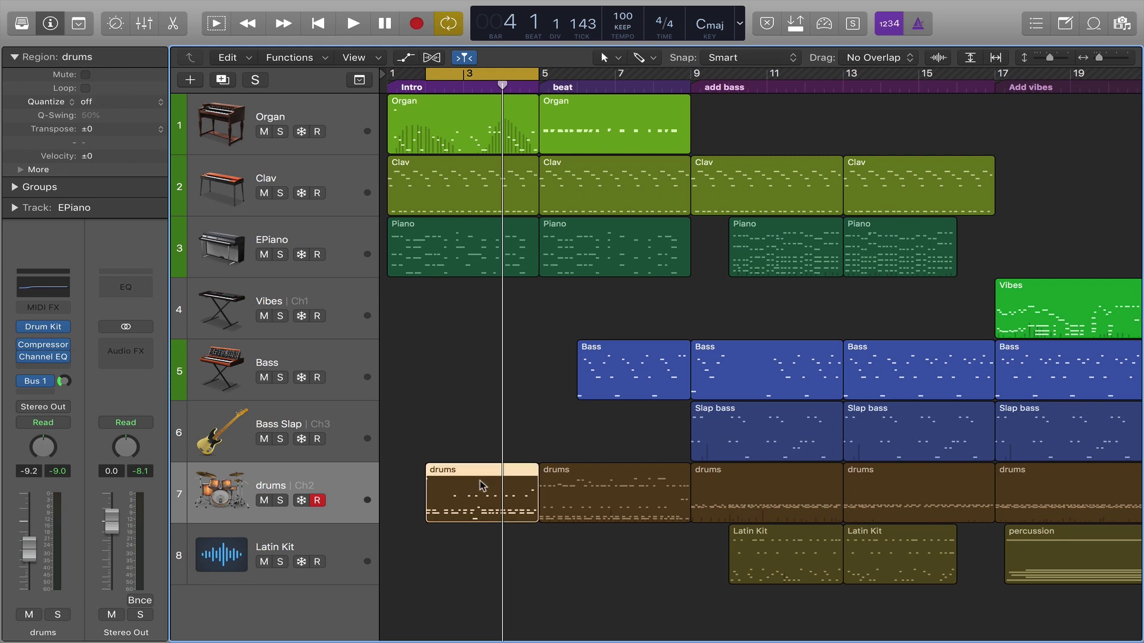
# Open the first drums region as Step Editor lanes and make the editor area taller.
pyautogui.doubleClick(481, 485)
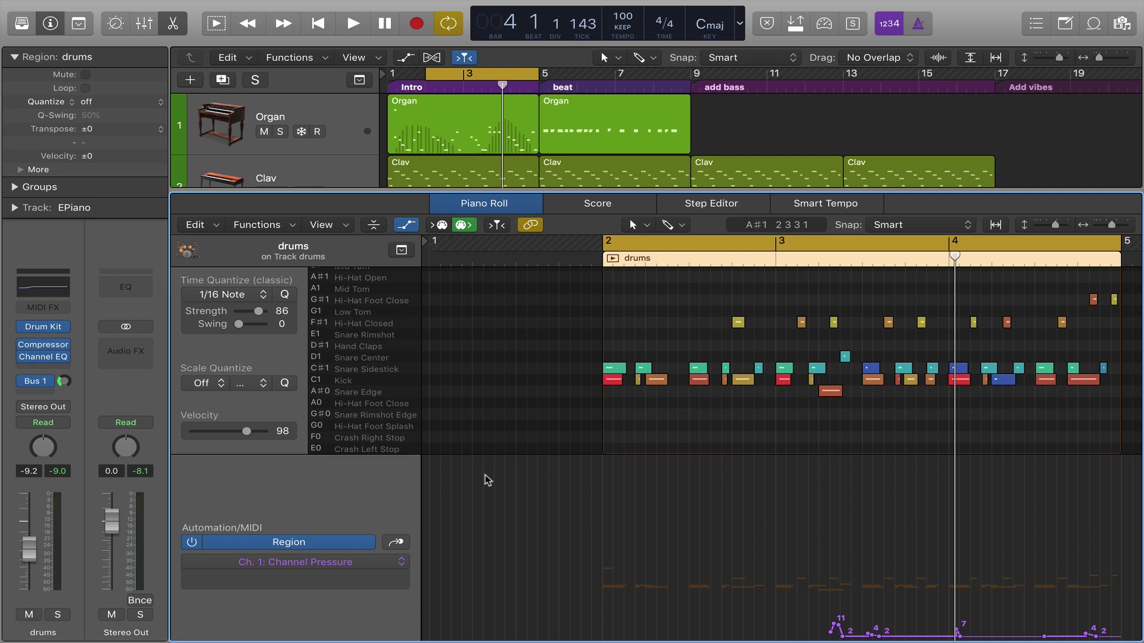
pyautogui.click(732, 206)
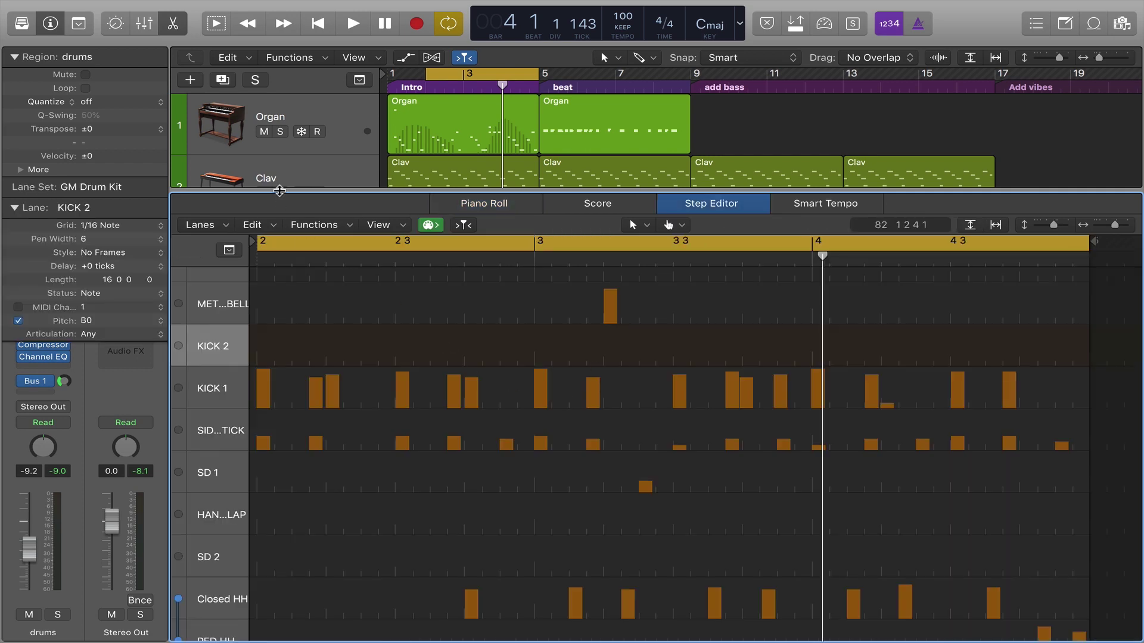
pyautogui.moveTo(280, 190); pyautogui.dragTo(279, 160)
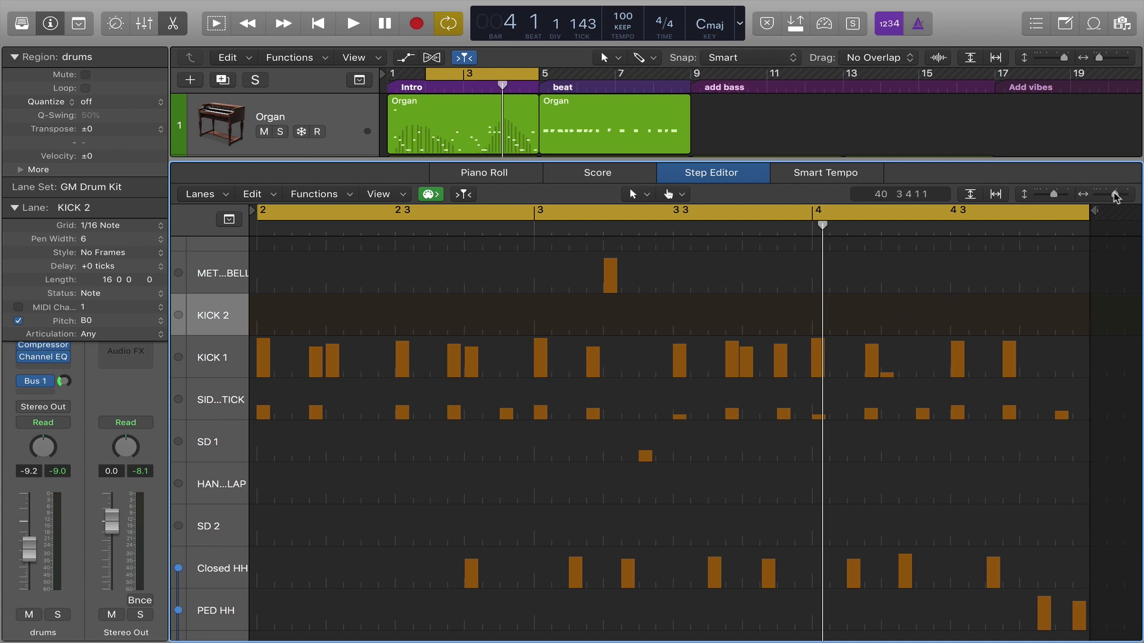
# Zoom the step grid out to show bars 2–5, then turn both auto-zoom fit buttons off.
pyautogui.moveTo(1116, 196); pyautogui.dragTo(1054, 196)
pyautogui.click(996, 195)
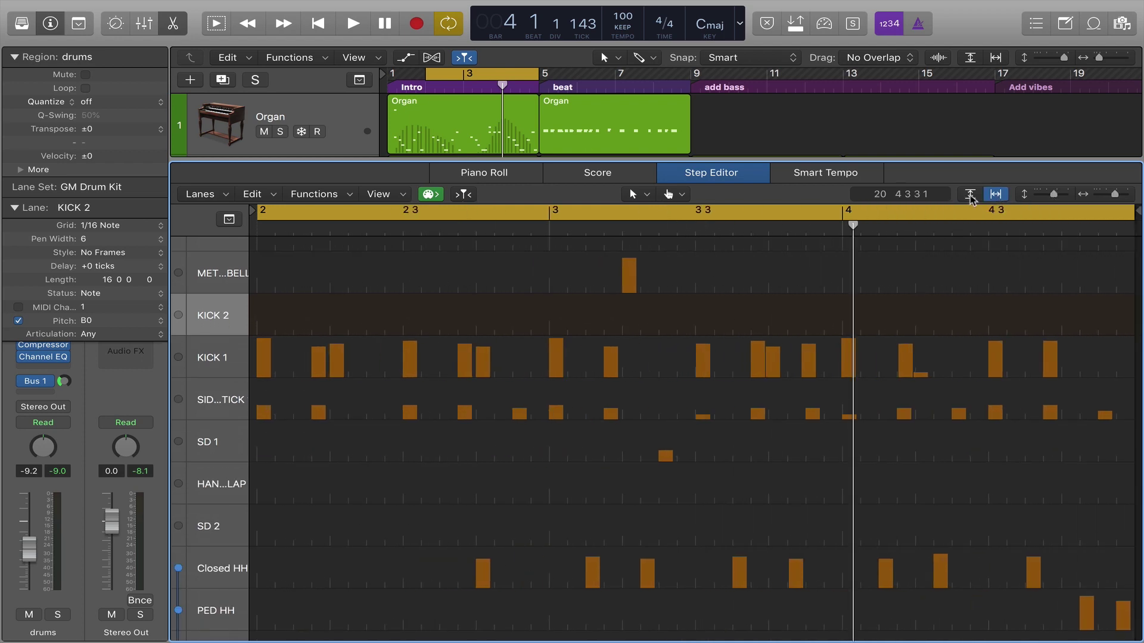
pyautogui.click(970, 195)
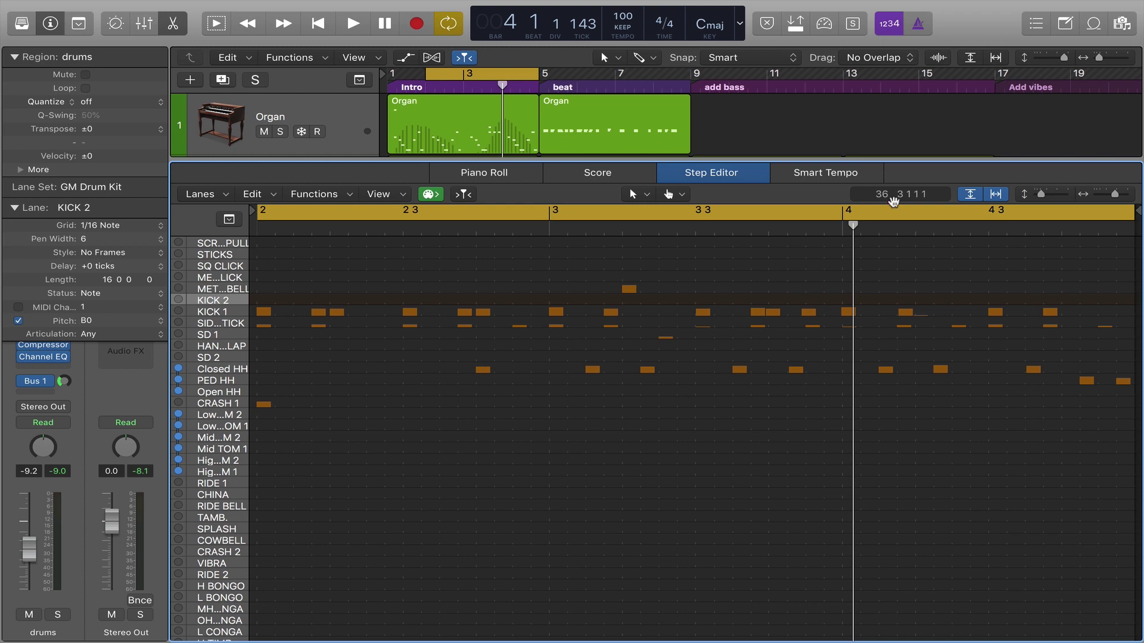
pyautogui.click(970, 195)
pyautogui.click(995, 194)
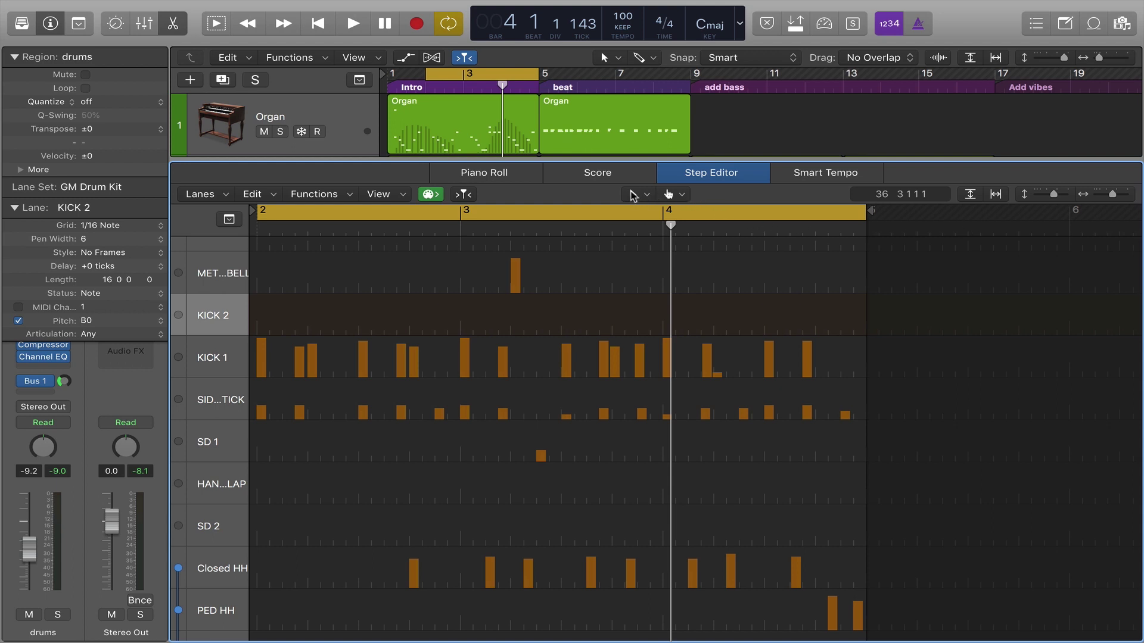
# Confirm Pointer as the main tool and Finger as the secondary tool.
pyautogui.click(633, 195)
pyautogui.click(635, 195)
pyautogui.click(668, 195)
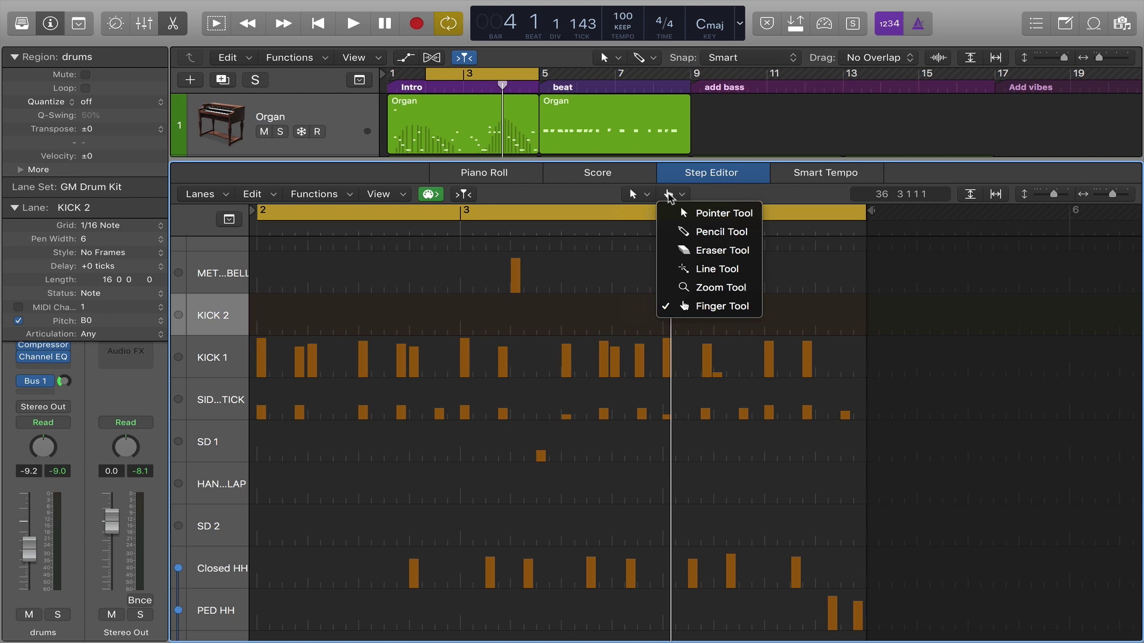
pyautogui.click(668, 195)
pyautogui.click(636, 195)
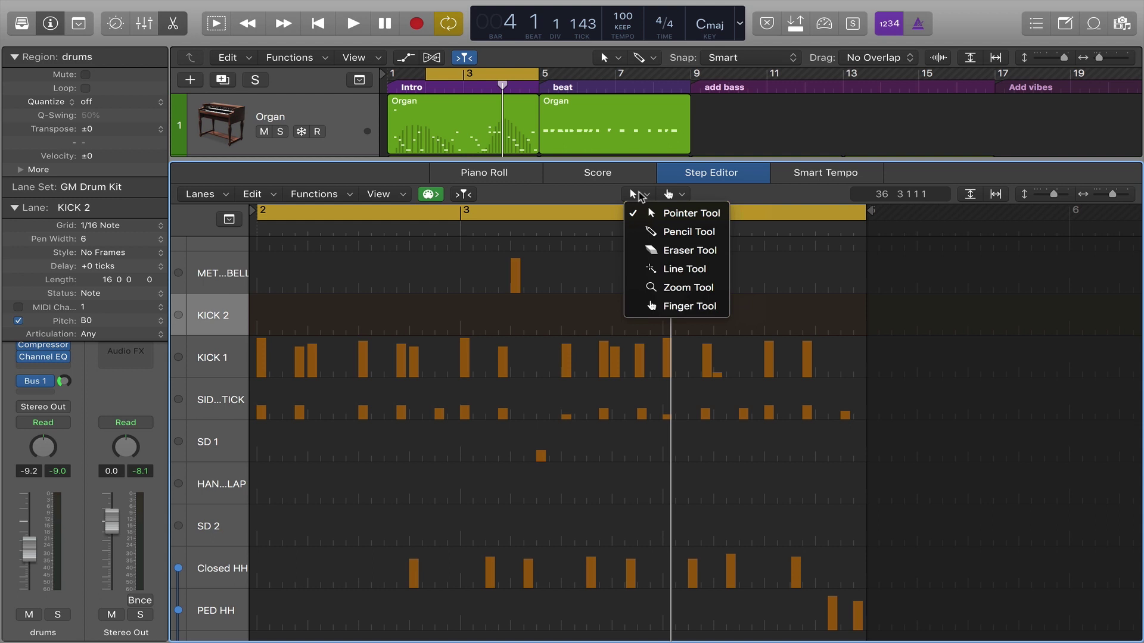
pyautogui.click(572, 200)
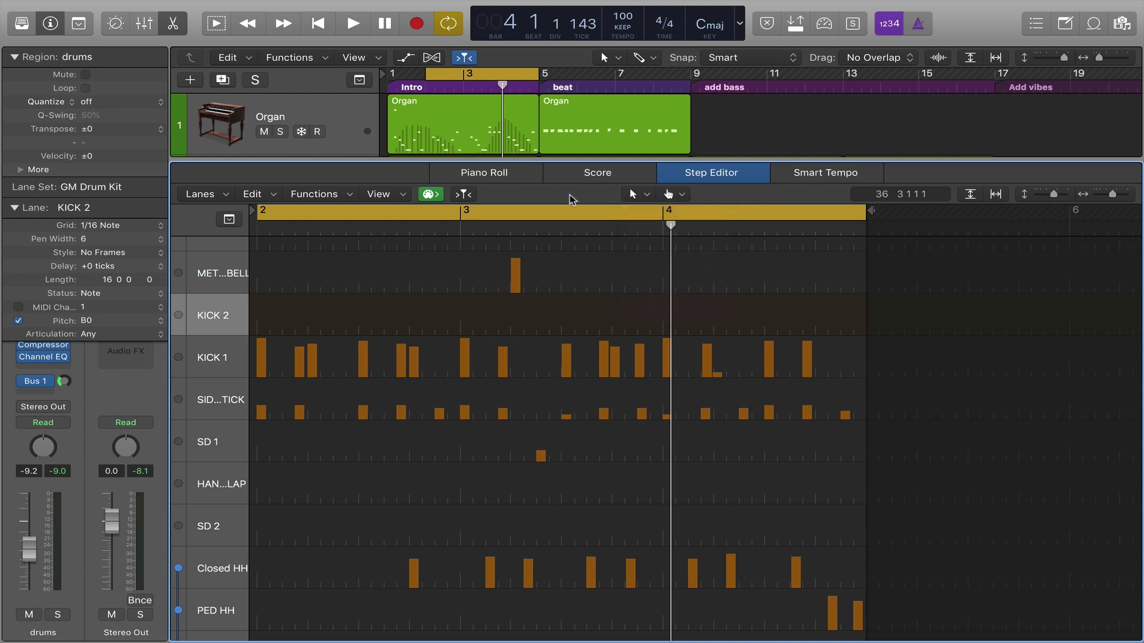
# Toggle the MIDI option off and on, then marquee-select the two KICK 1 steps at bar 3.
pyautogui.click(429, 195)
pyautogui.click(429, 195)
pyautogui.moveTo(421, 303); pyautogui.dragTo(527, 388)
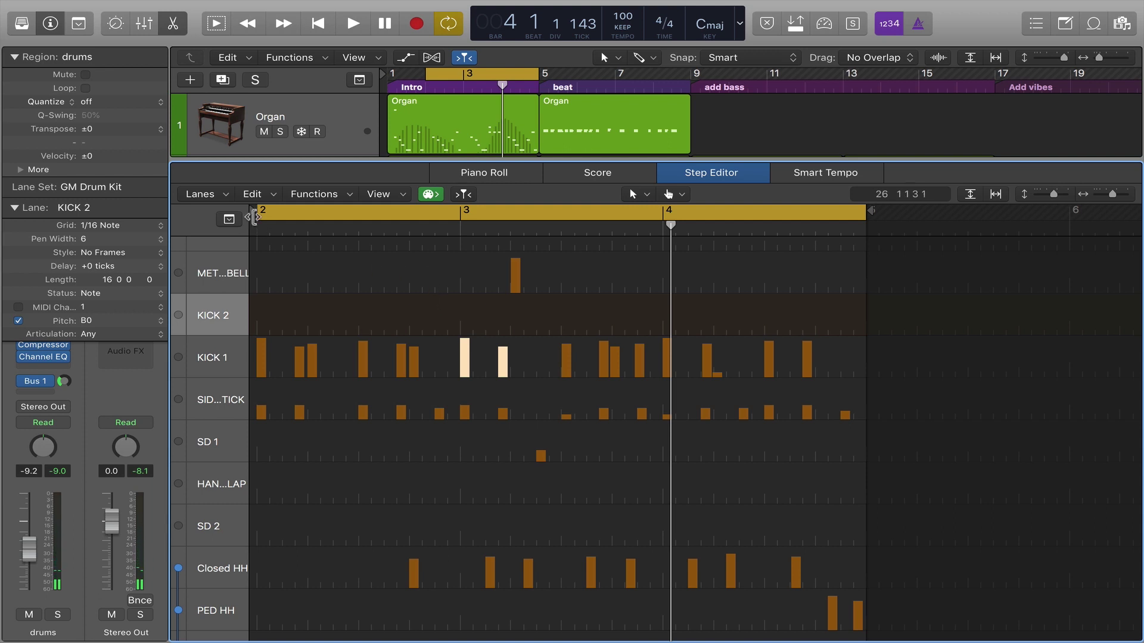
pyautogui.click(262, 196)
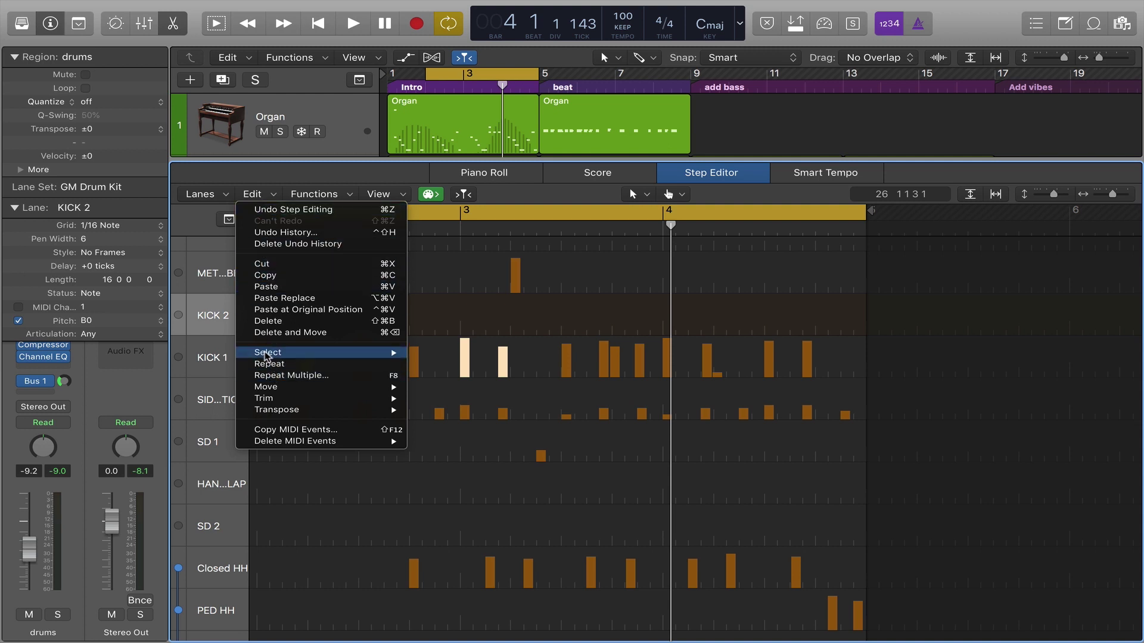
pyautogui.moveTo(267, 355)
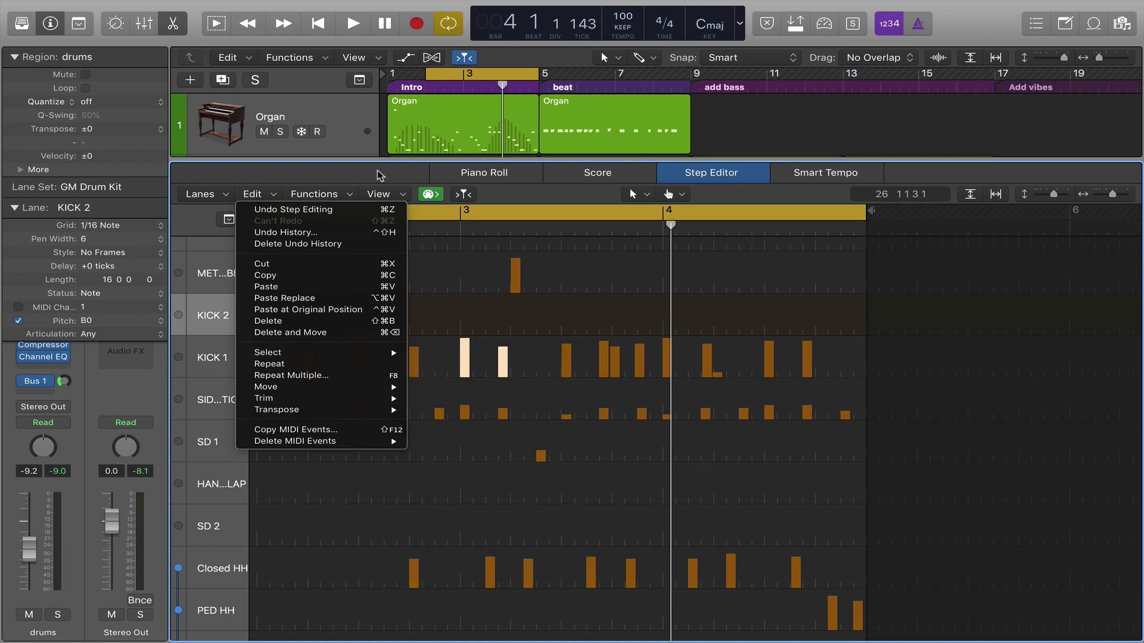
pyautogui.click(332, 194)
pyautogui.click(332, 194)
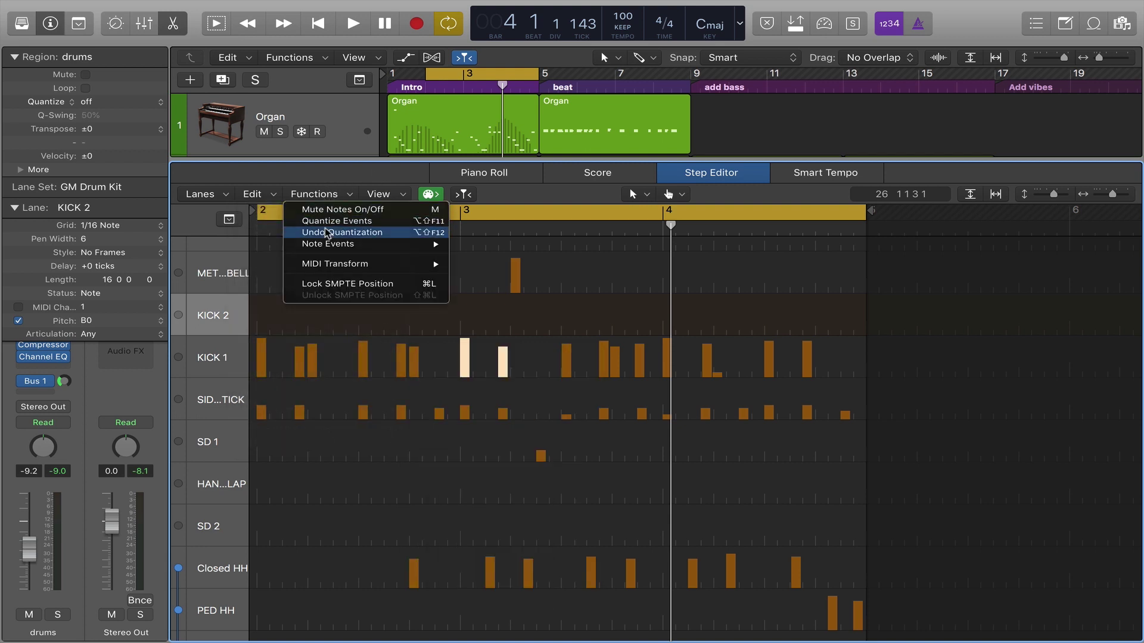
pyautogui.click(328, 179)
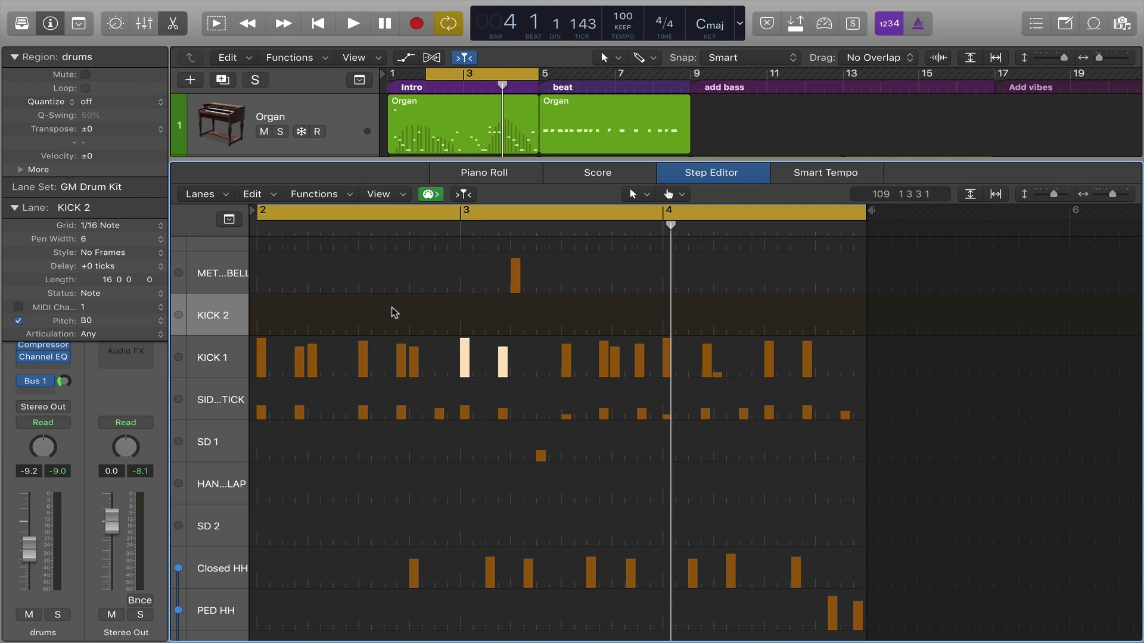
# Zoom in and view lane settings for MET BELL, KICK 2, KICK 1, SIDESTICK, SD 1 and HANDCLAP.
pyautogui.press('super+Left')
pyautogui.press('super+Right')
pyautogui.press('super+Right')
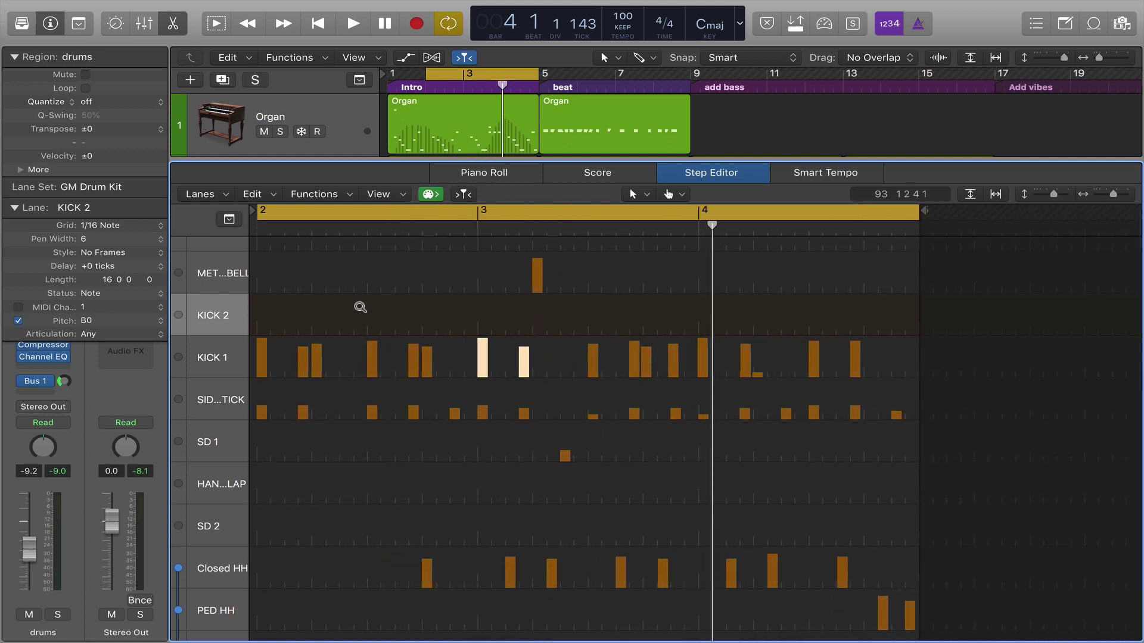
pyautogui.click(227, 275)
pyautogui.click(224, 310)
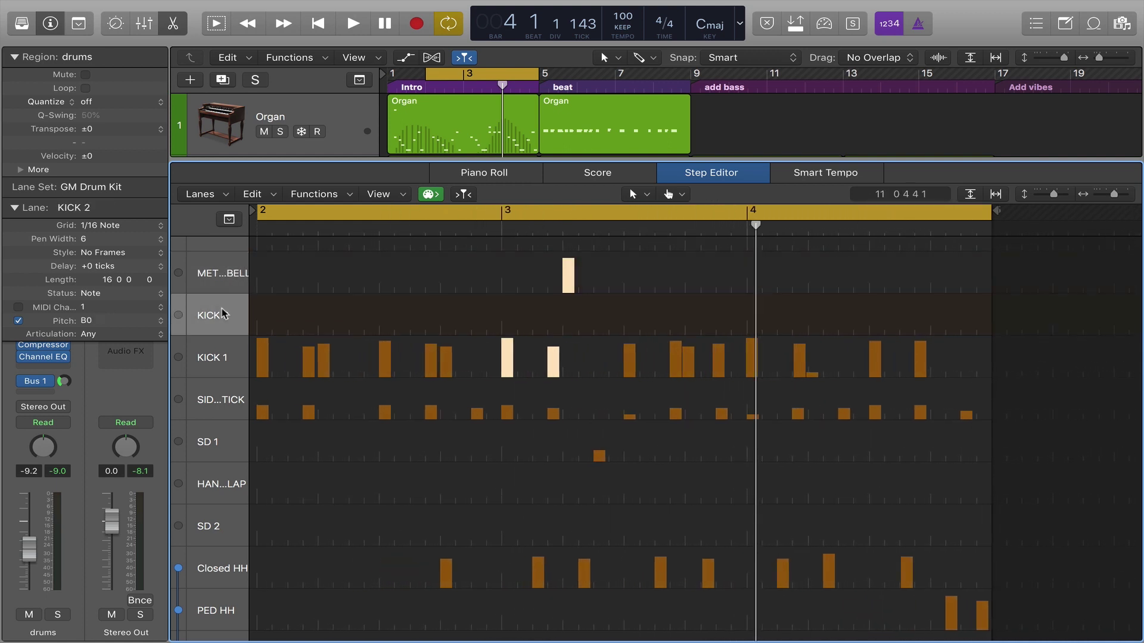
pyautogui.click(218, 369)
pyautogui.click(226, 412)
pyautogui.click(220, 442)
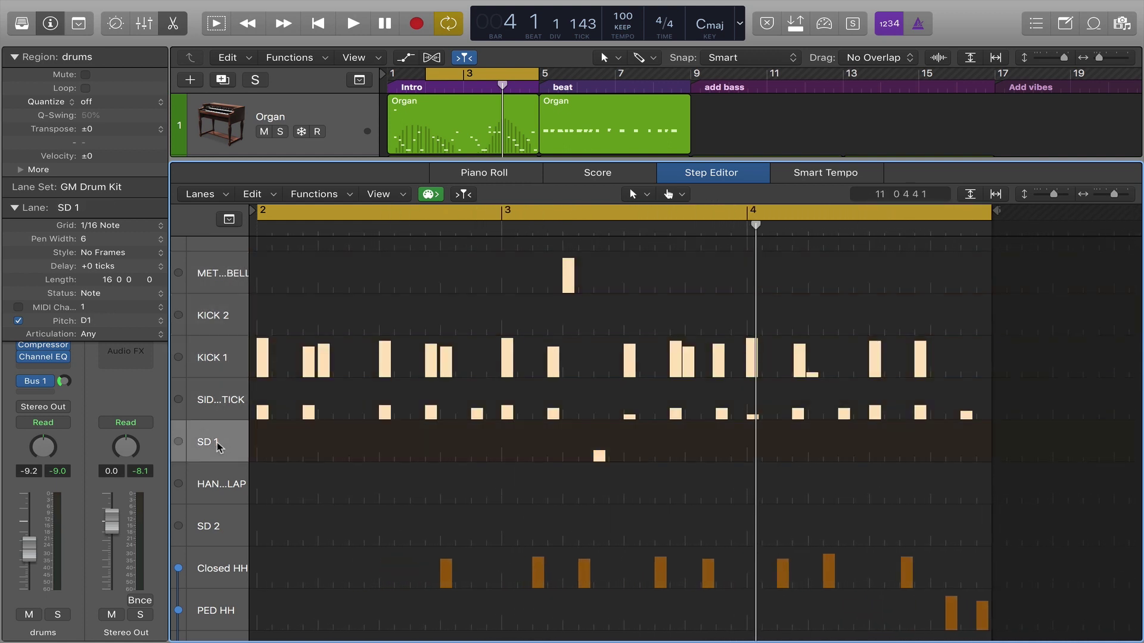
pyautogui.click(238, 483)
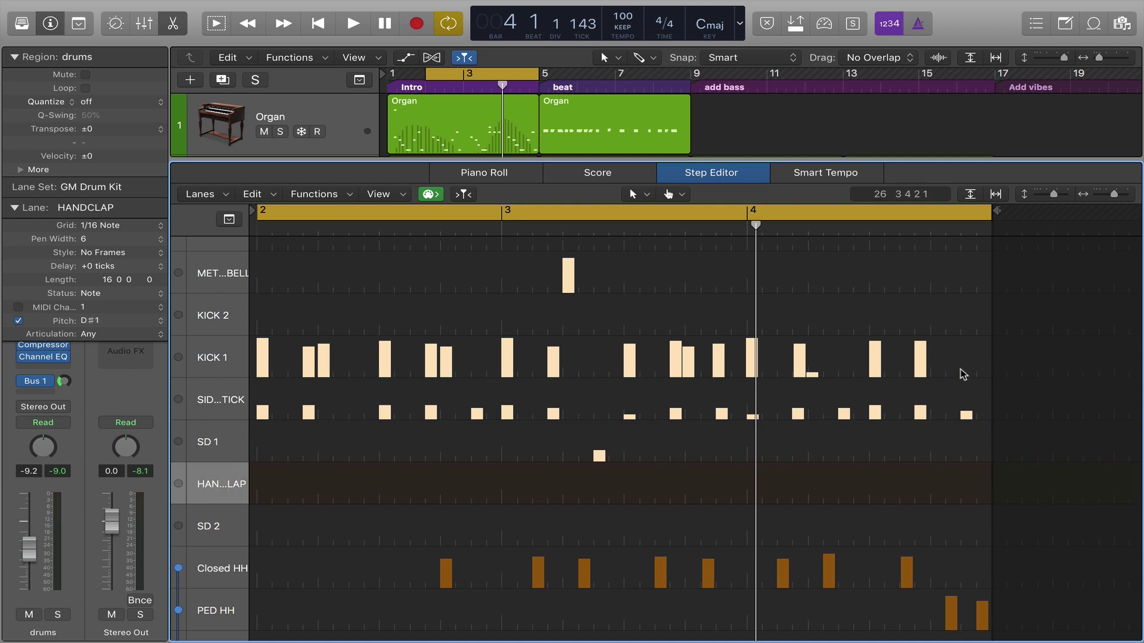
# Check the pitches of the KICK 2, KICK 1, SIDESTICK, Closed HH and SD 1 lanes.
pyautogui.click(209, 316)
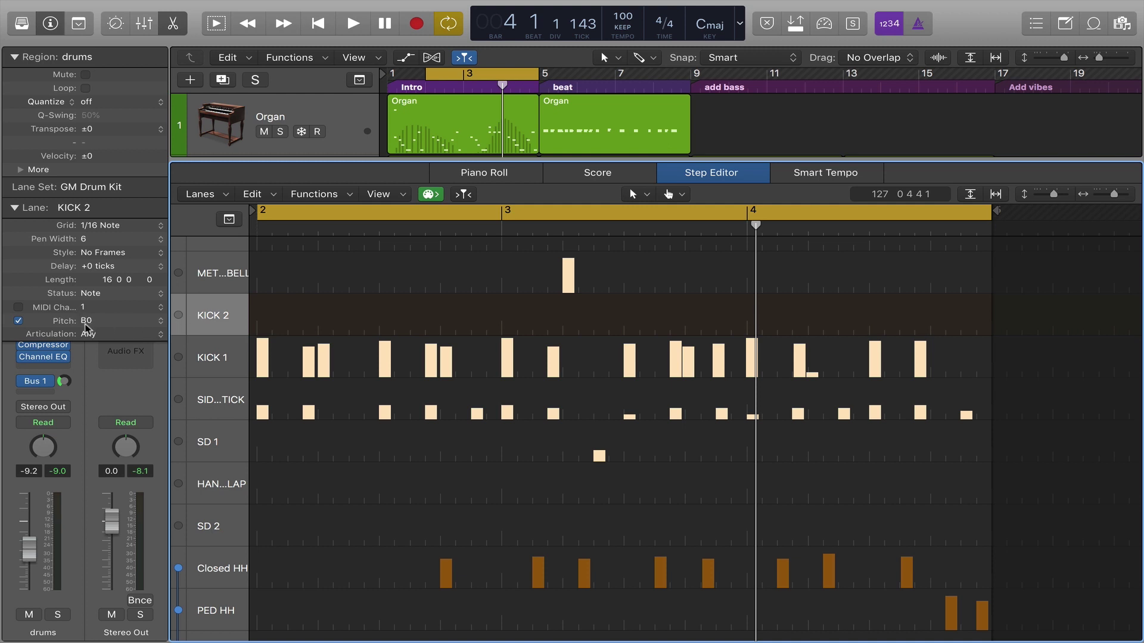
pyautogui.click(204, 359)
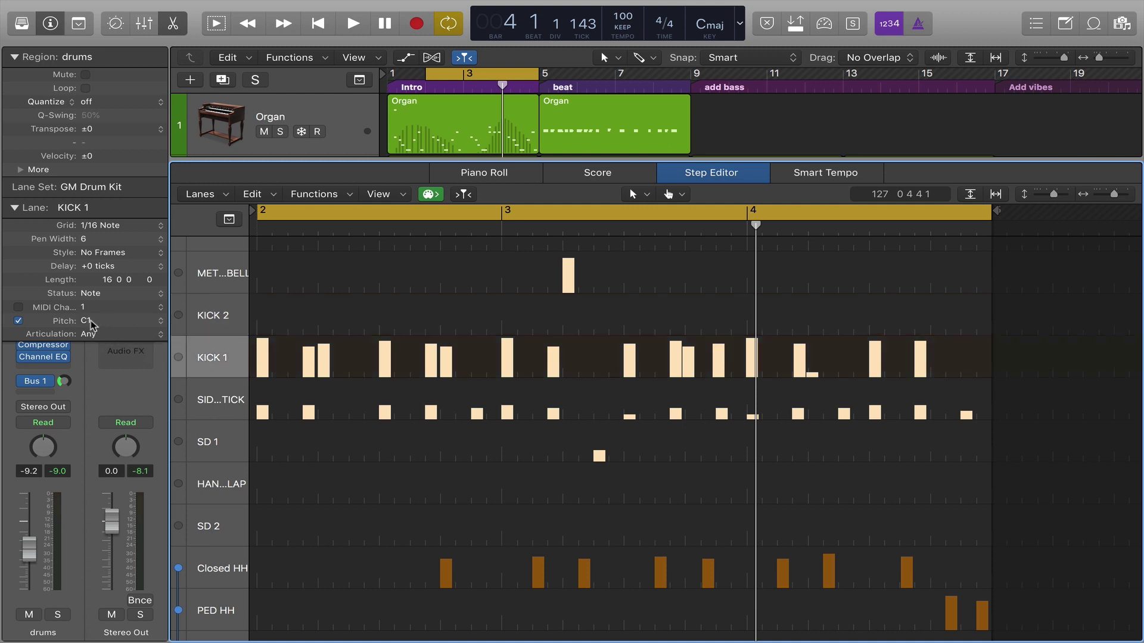
pyautogui.click(219, 403)
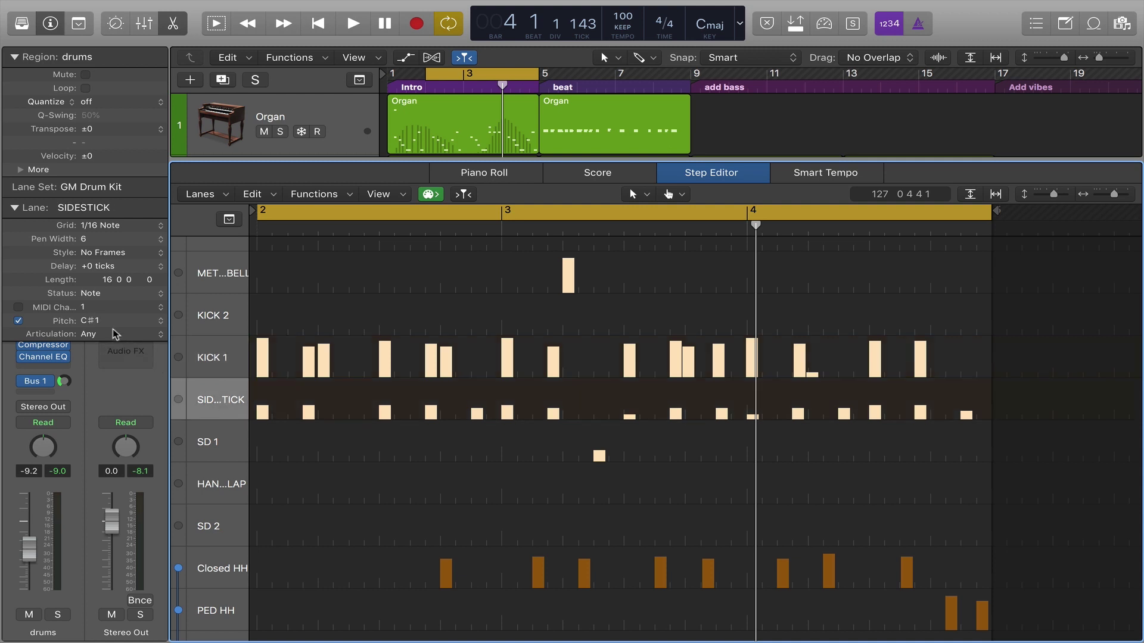
pyautogui.click(216, 569)
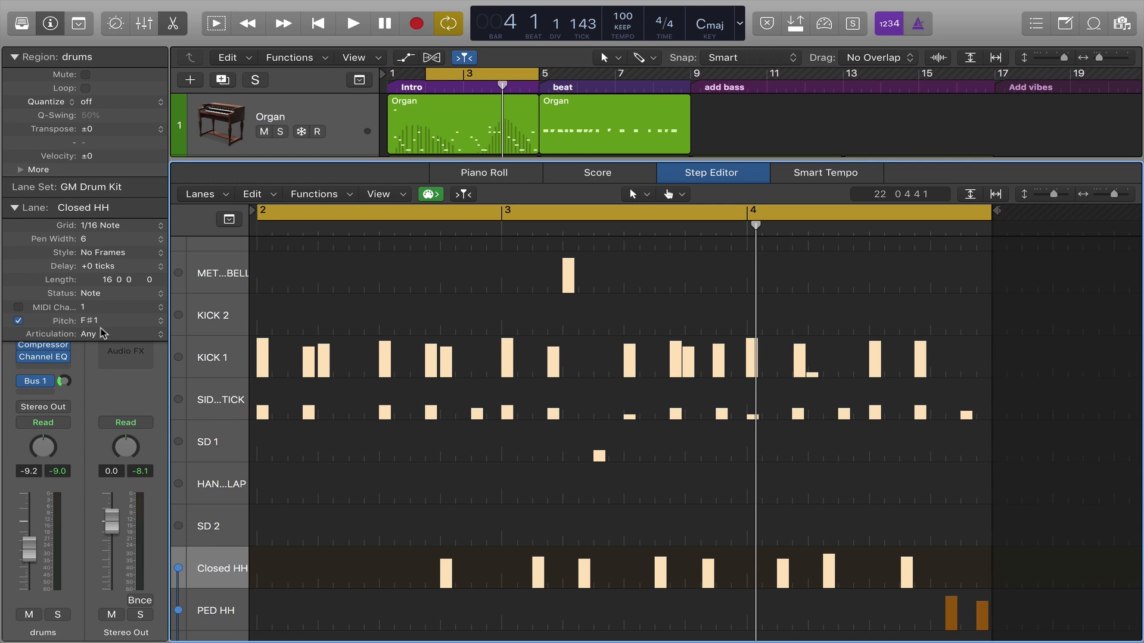
pyautogui.click(370, 451)
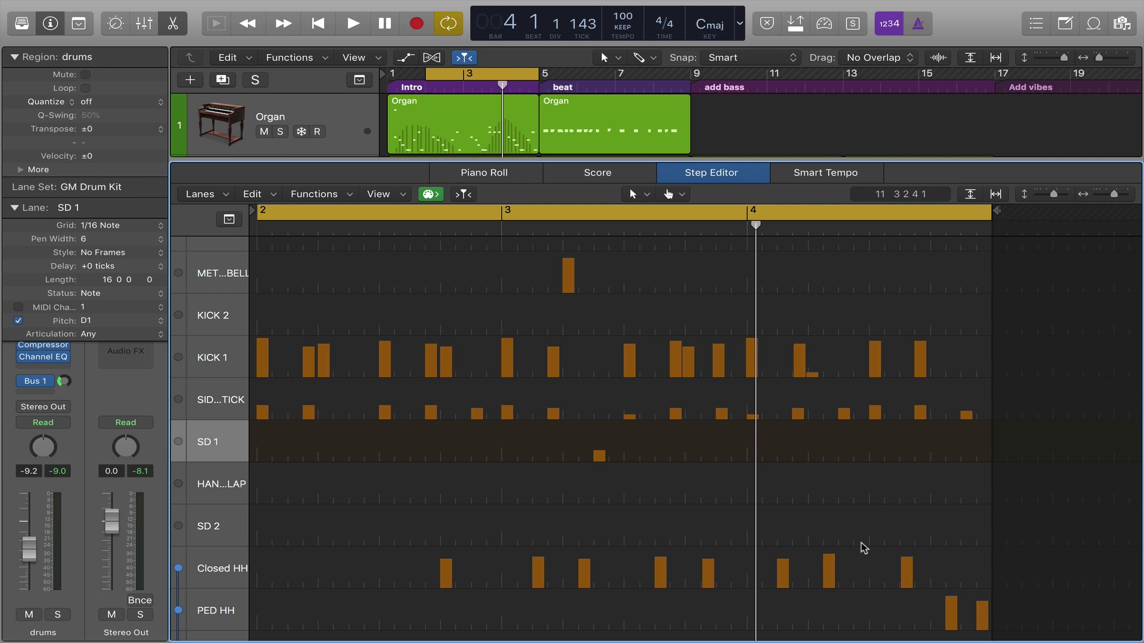
# Play the drums from the bar 2 cycle start, then stop playback.
pyautogui.press('Return')
pyautogui.press('space')
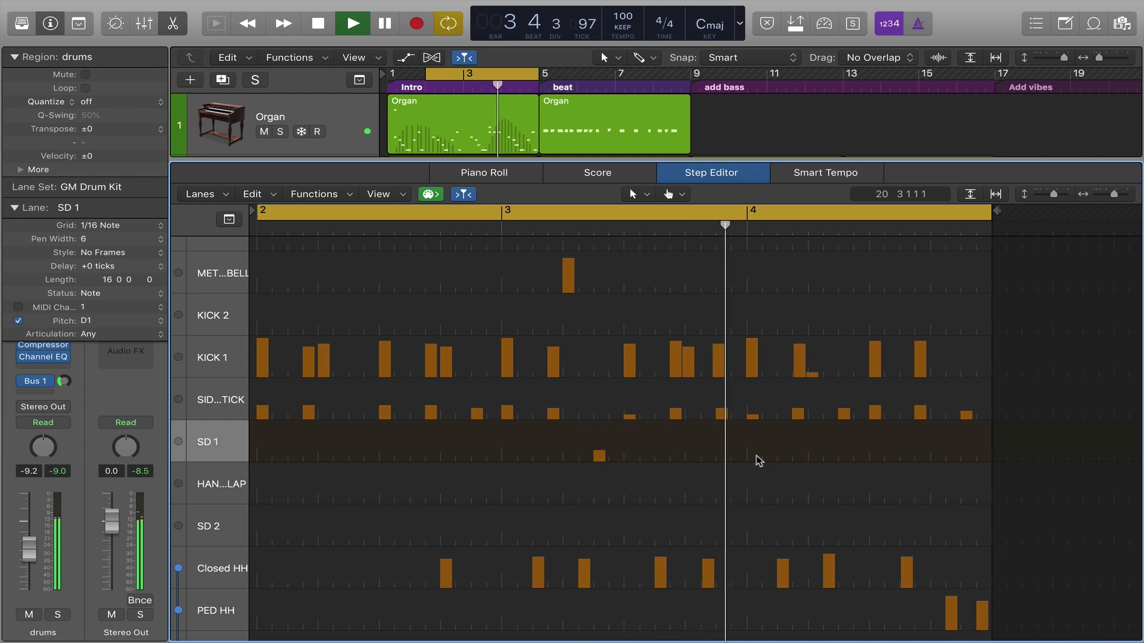
pyautogui.press('space')
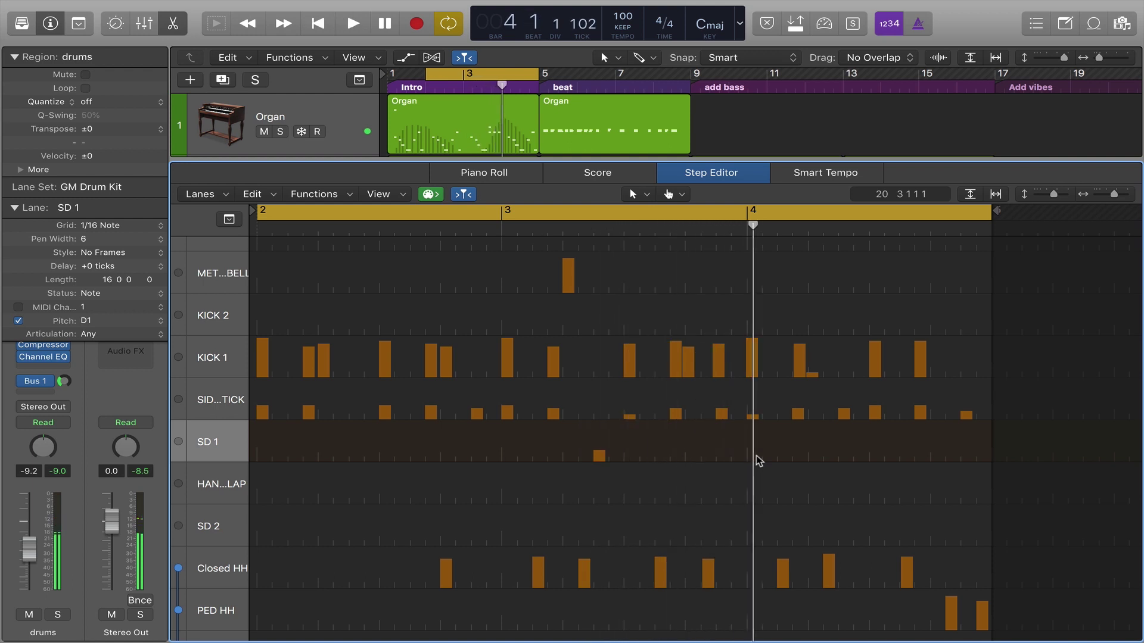
# Select the SIDESTICK, KICK 1, METROBELL and Closed HH lanes in turn, then deselect all notes.
pyautogui.click(221, 400)
pyautogui.click(210, 364)
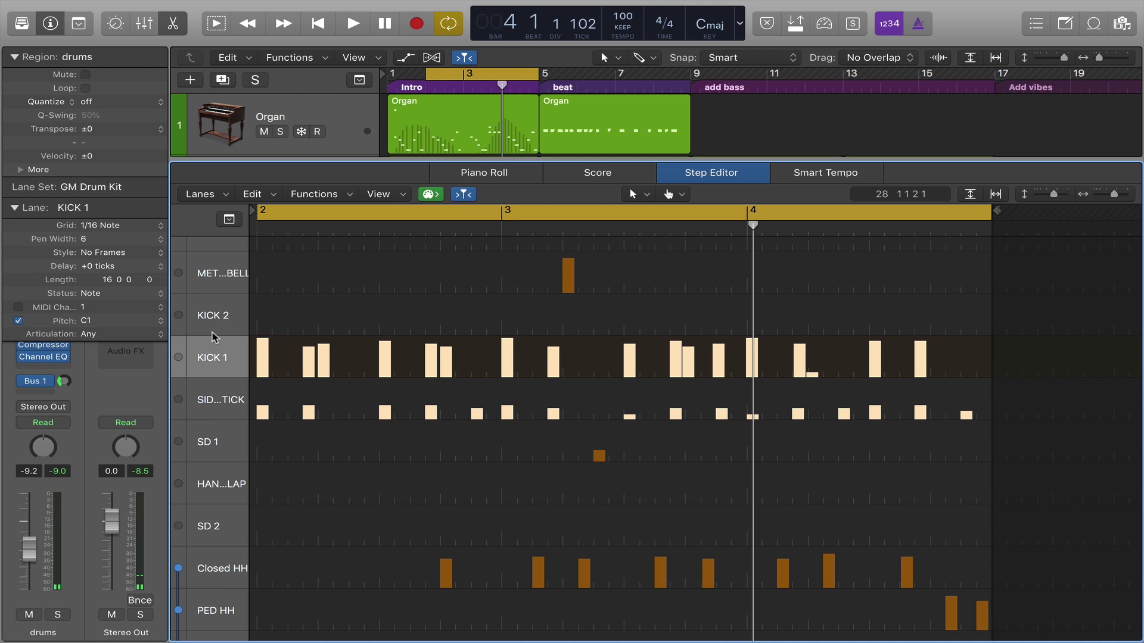
pyautogui.click(224, 275)
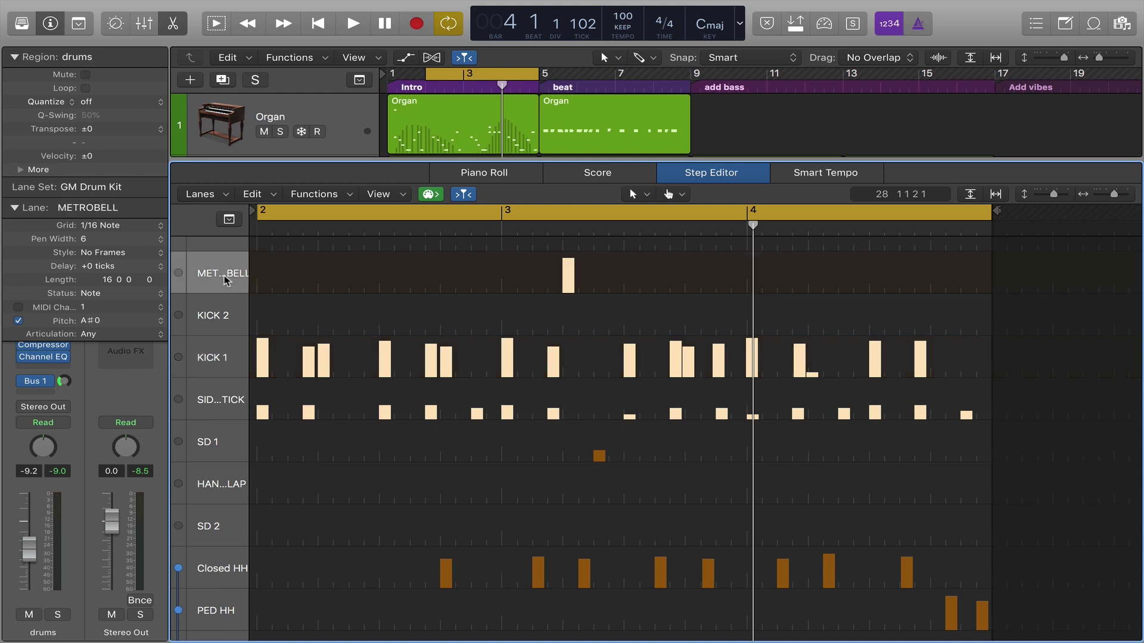
pyautogui.click(222, 573)
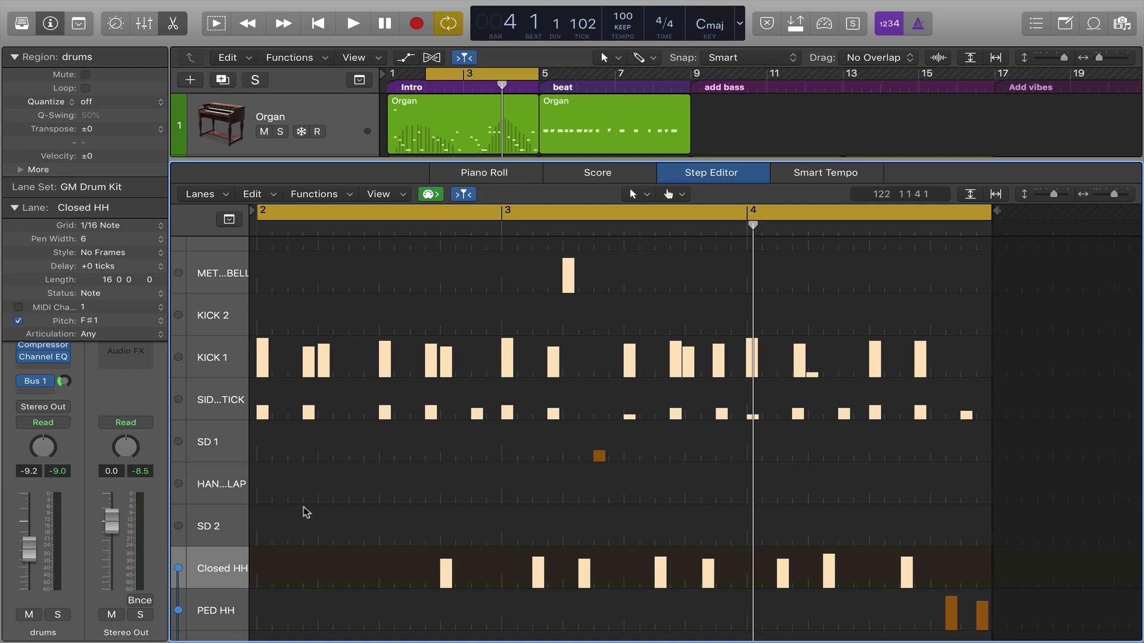
pyautogui.click(309, 453)
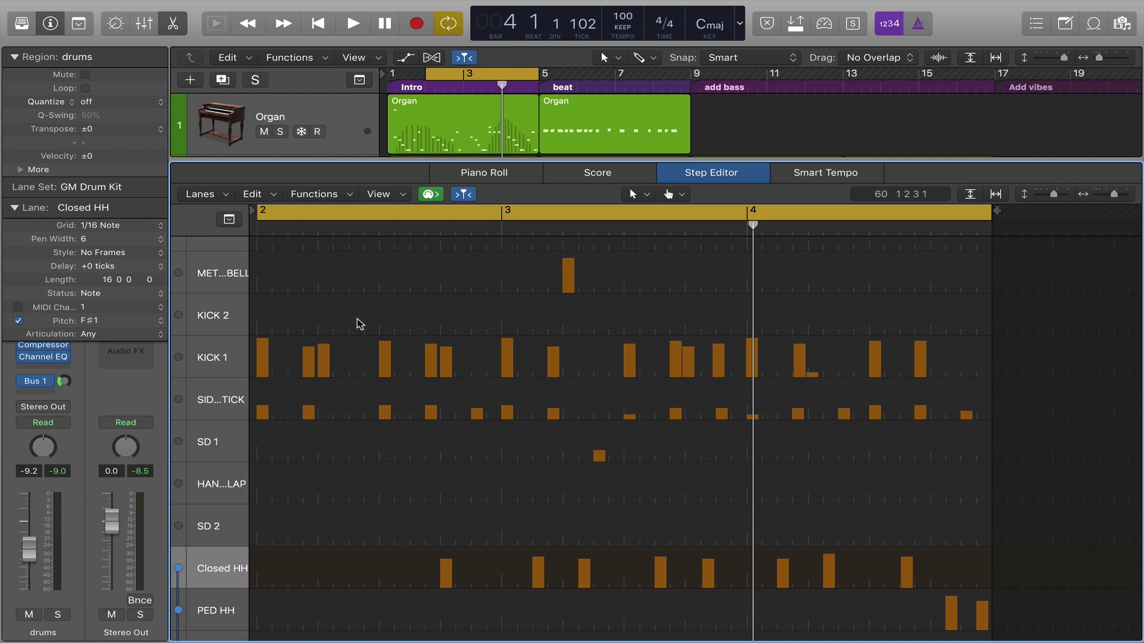
pyautogui.moveTo(356, 318); pyautogui.dragTo(577, 373)
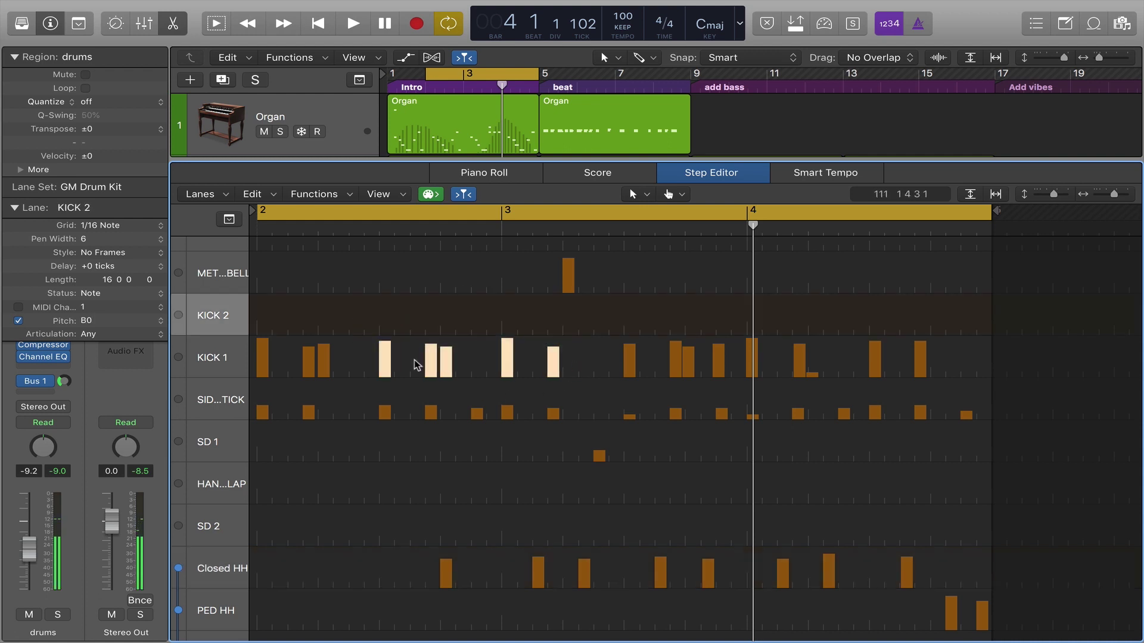
pyautogui.click(366, 393)
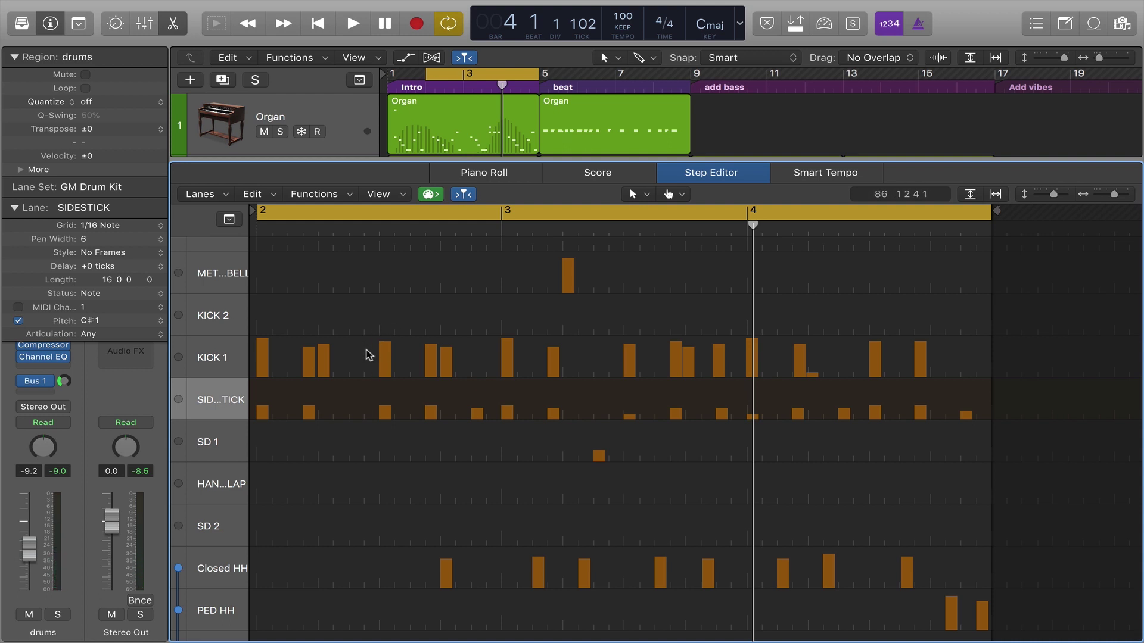
pyautogui.moveTo(361, 352)
pyautogui.mouseDown()
pyautogui.moveTo(429, 365)
pyautogui.moveTo(519, 358)
pyautogui.mouseUp()
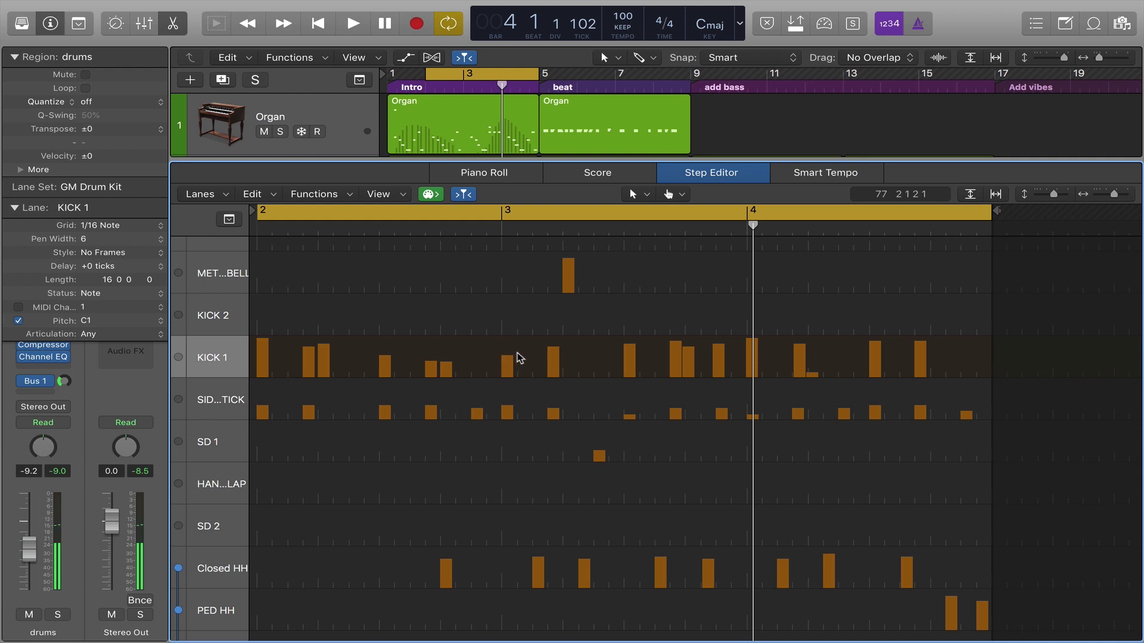
pyautogui.press('super+z')
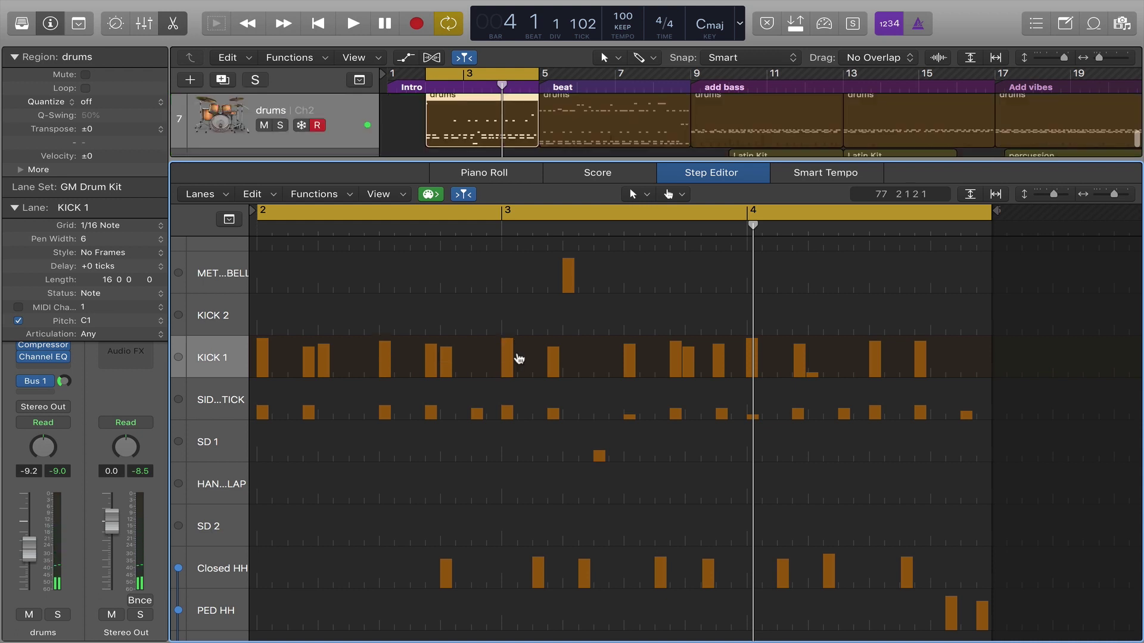
pyautogui.click(486, 320)
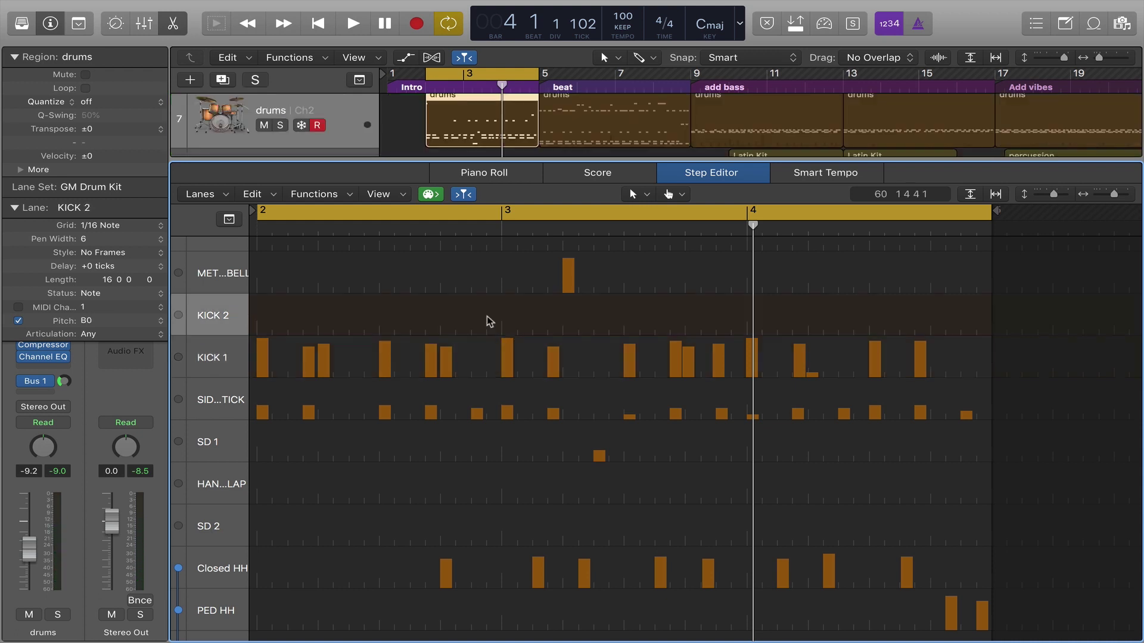
pyautogui.click(507, 358)
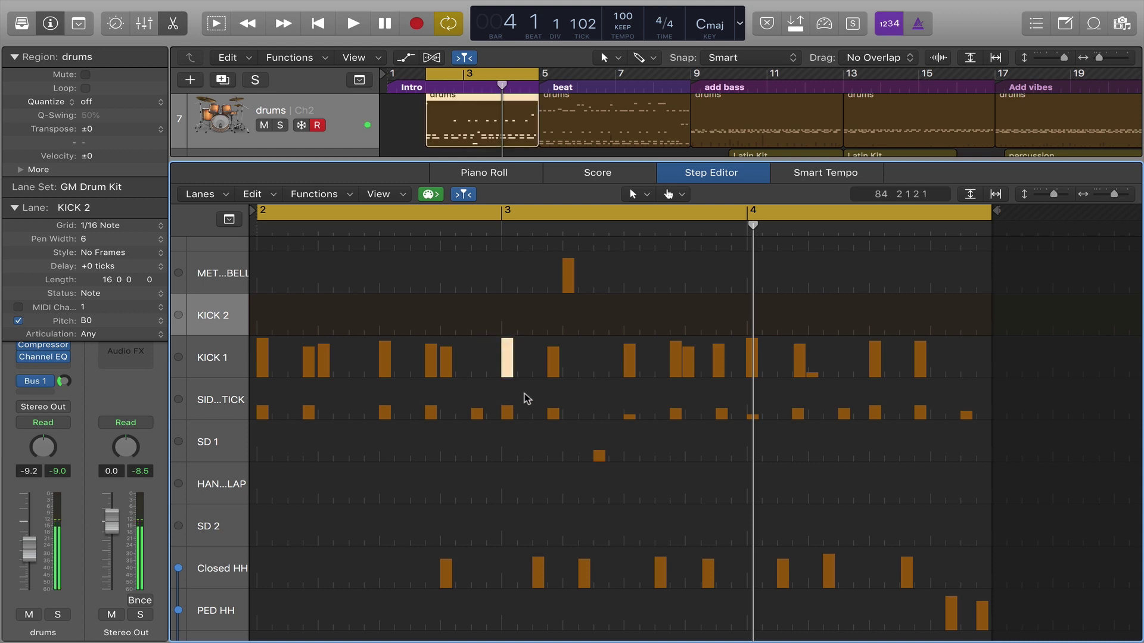
pyautogui.click(474, 353)
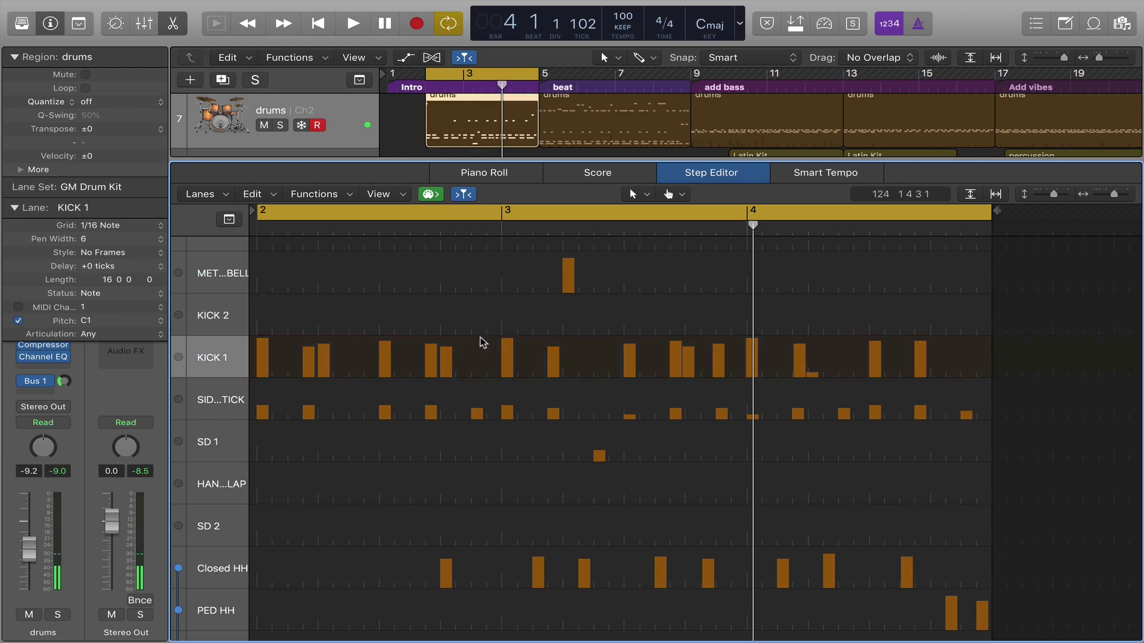
pyautogui.moveTo(507, 347); pyautogui.dragTo(520, 351)
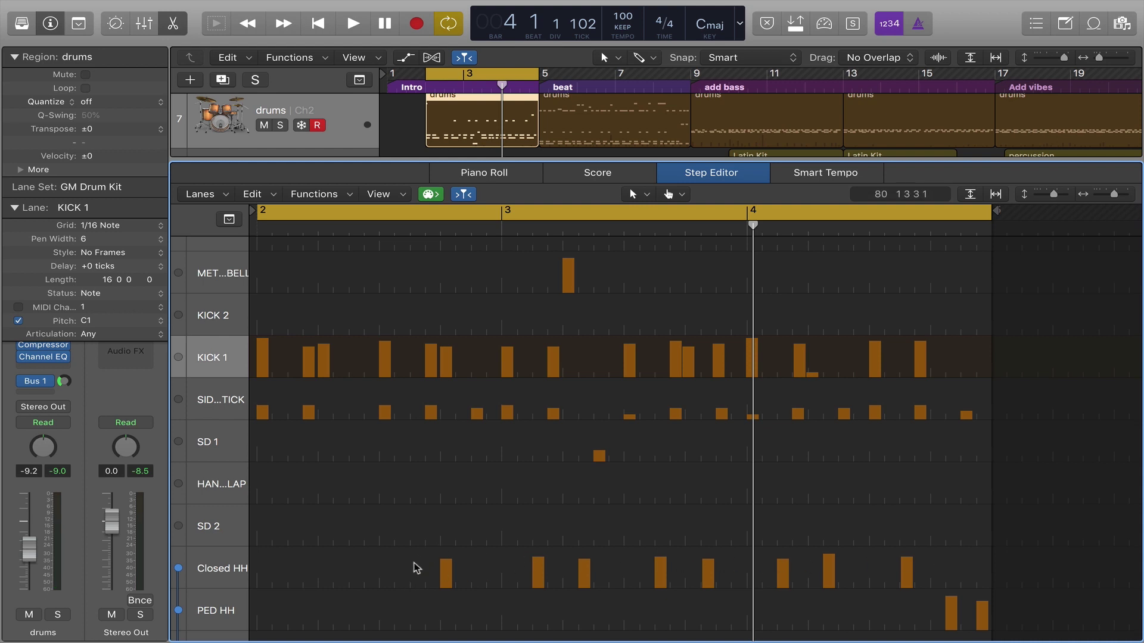
pyautogui.moveTo(427, 569); pyautogui.dragTo(950, 570)
pyautogui.press('super+z')
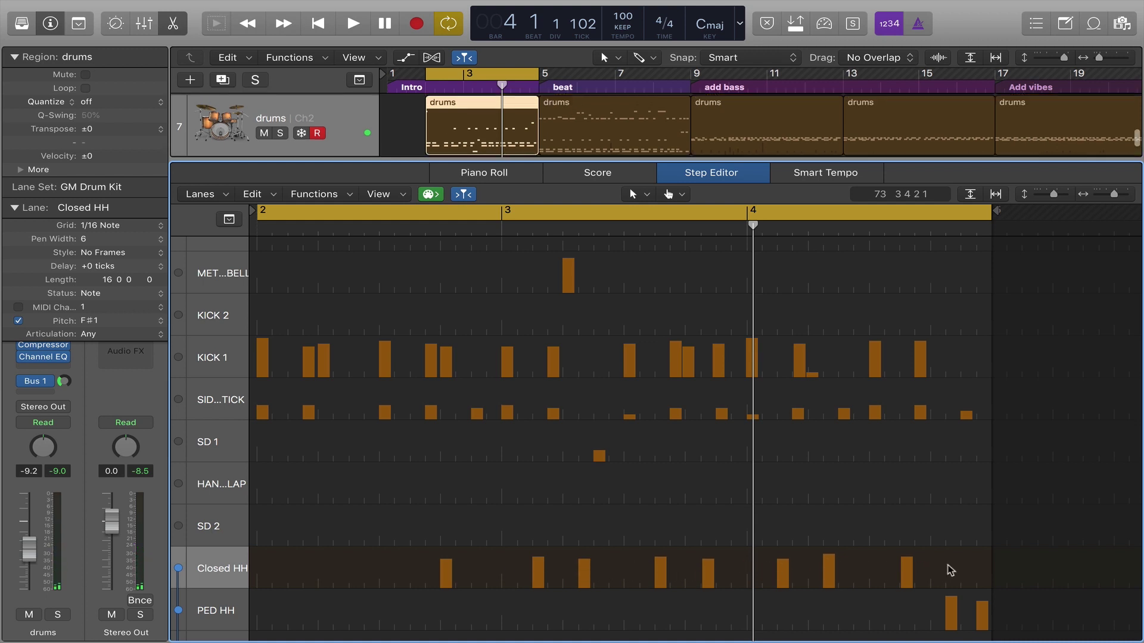
pyautogui.click(222, 357)
pyautogui.click(219, 401)
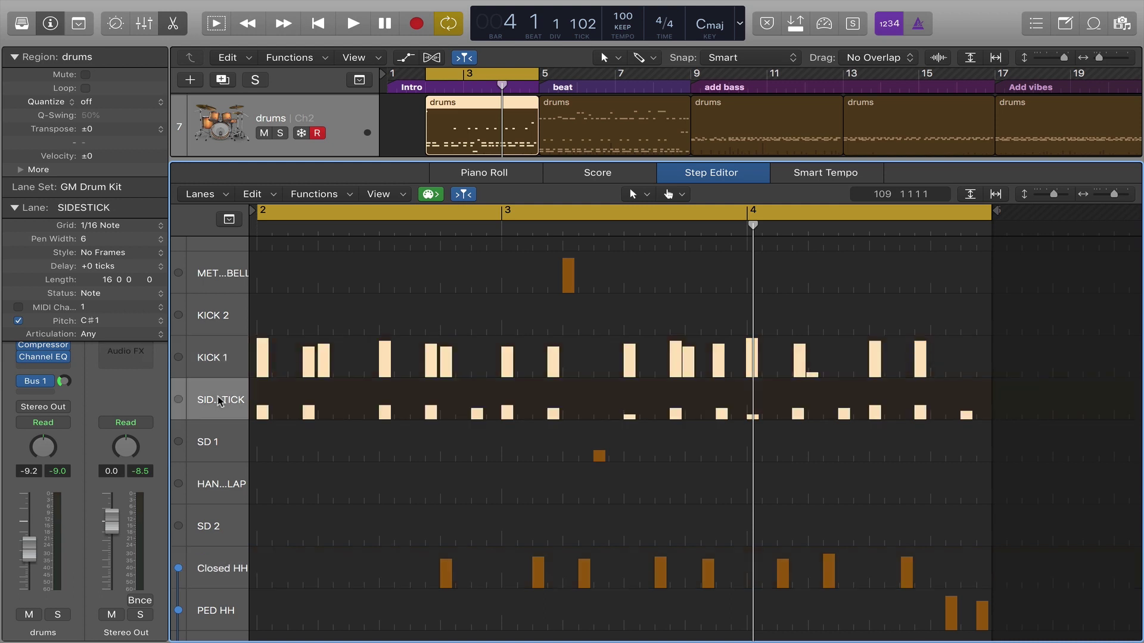
pyautogui.click(220, 564)
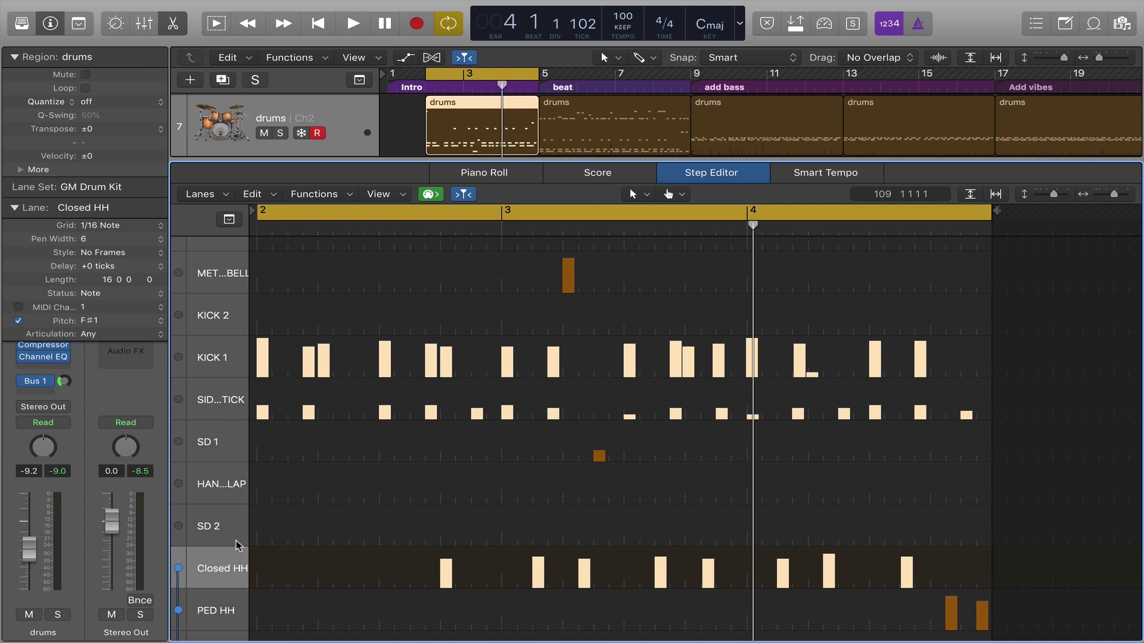
pyautogui.press('shift+super+a')
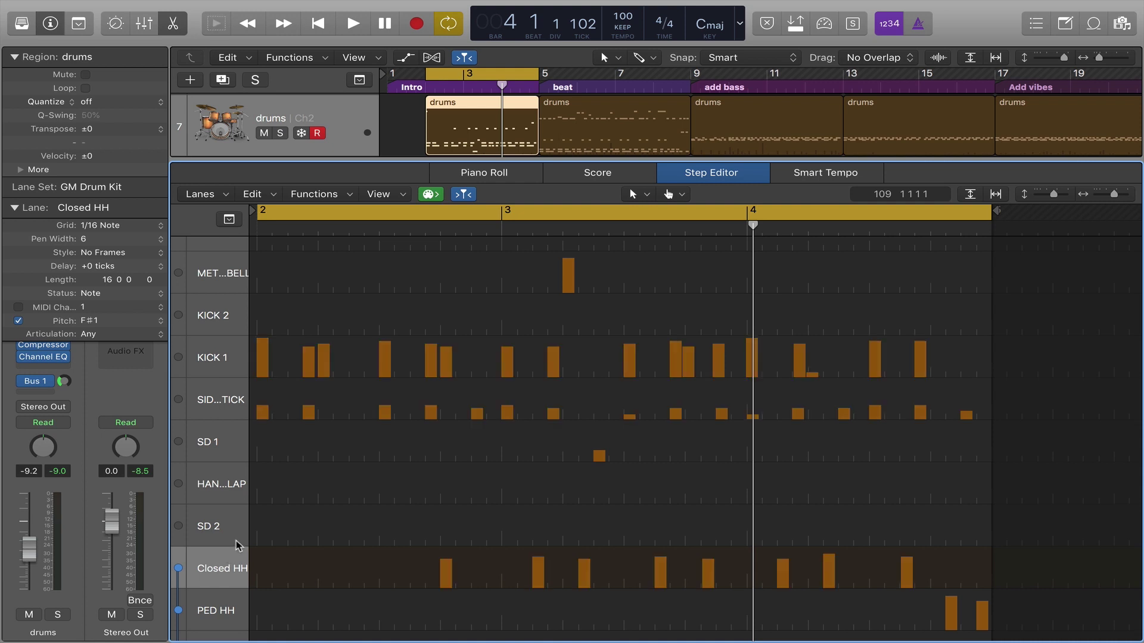
pyautogui.click(252, 194)
pyautogui.moveTo(265, 354)
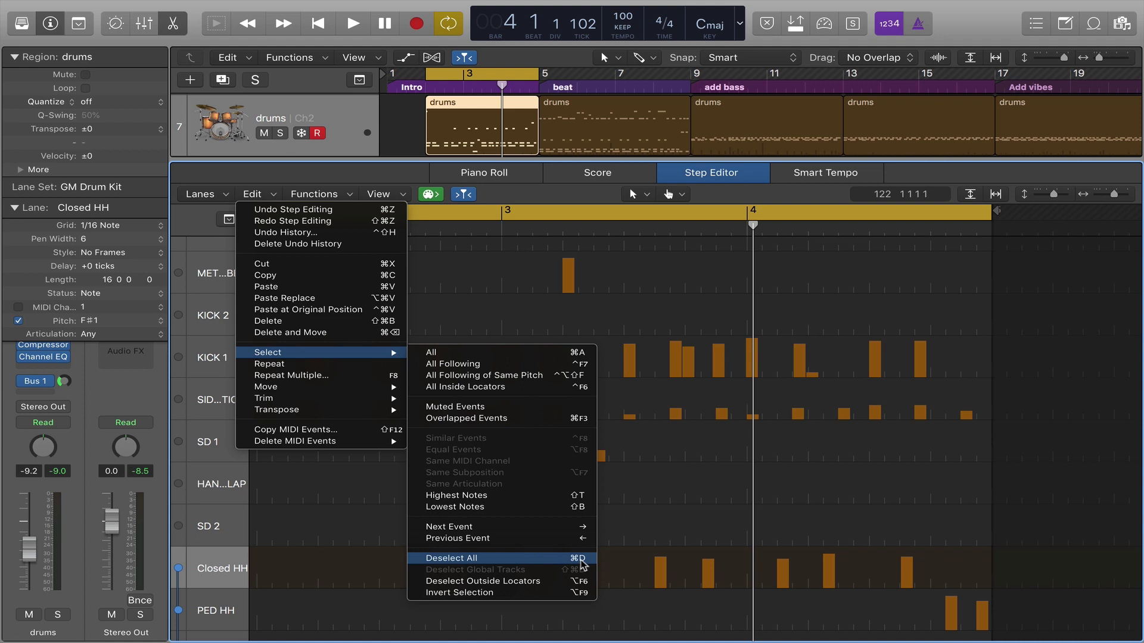
pyautogui.click(342, 479)
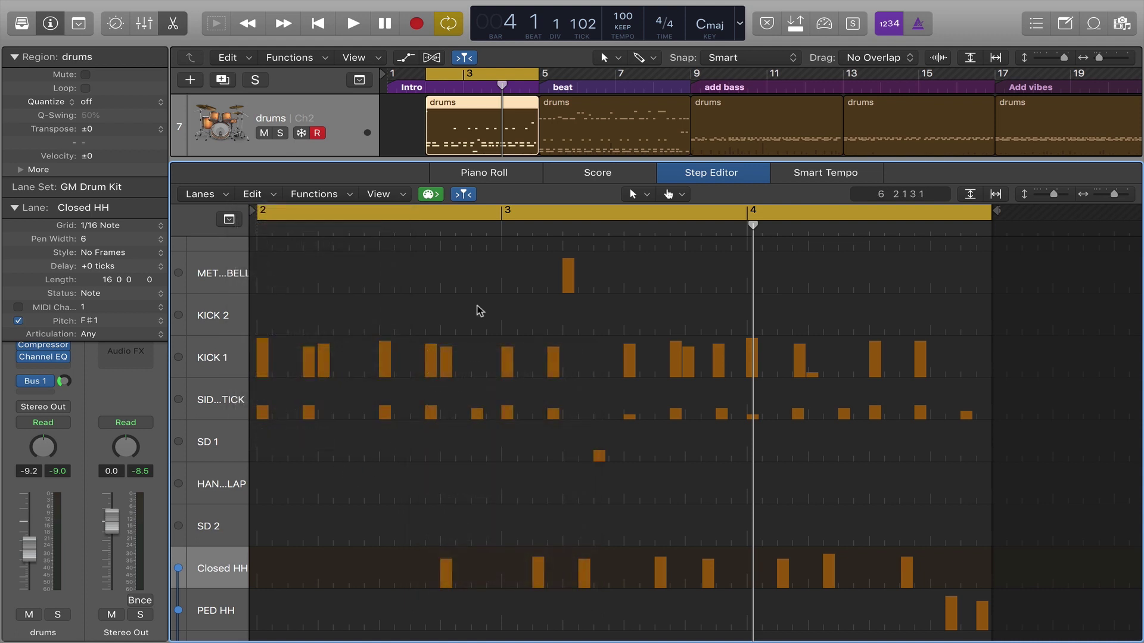
pyautogui.click(375, 281)
pyautogui.moveTo(377, 310); pyautogui.dragTo(595, 455)
pyautogui.click(626, 467)
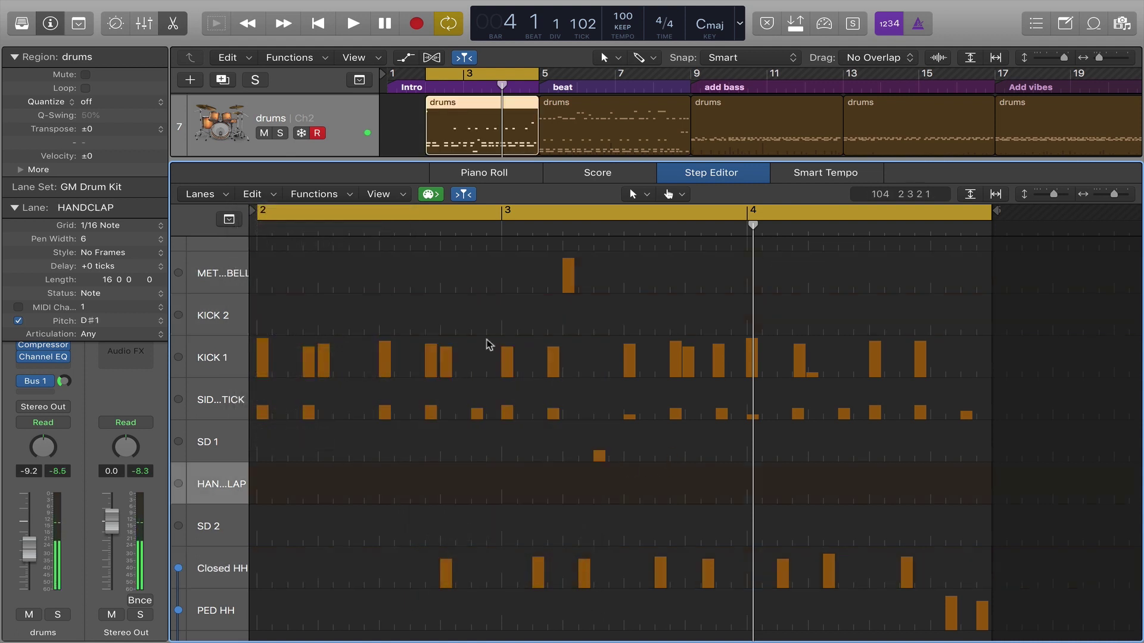
pyautogui.click(384, 302)
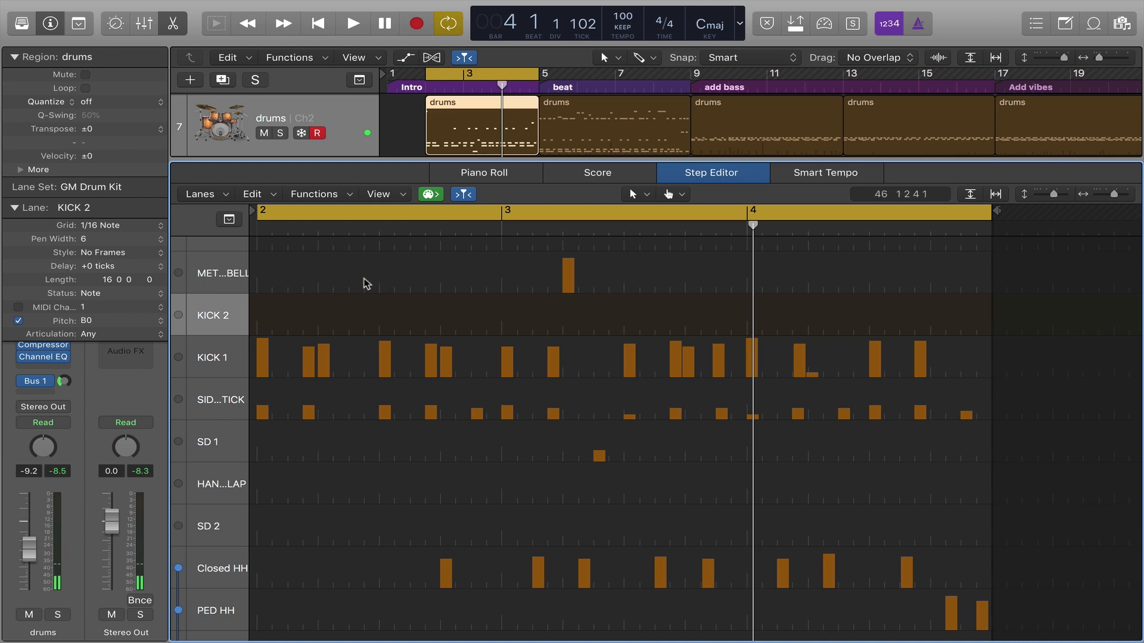
pyautogui.moveTo(366, 284); pyautogui.dragTo(727, 489)
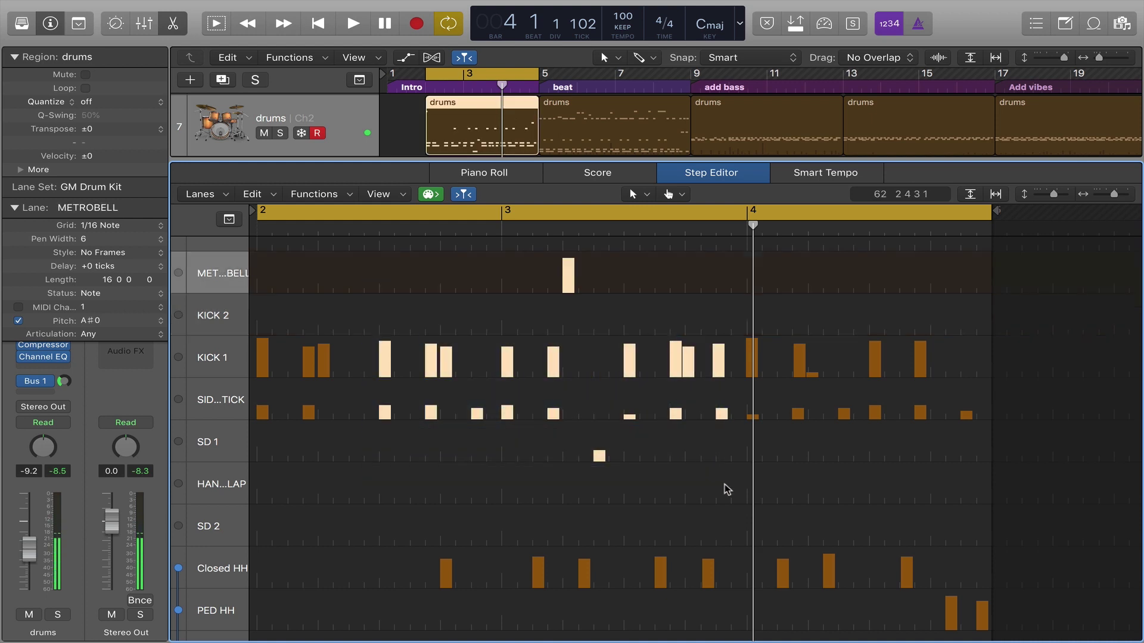
pyautogui.click(765, 490)
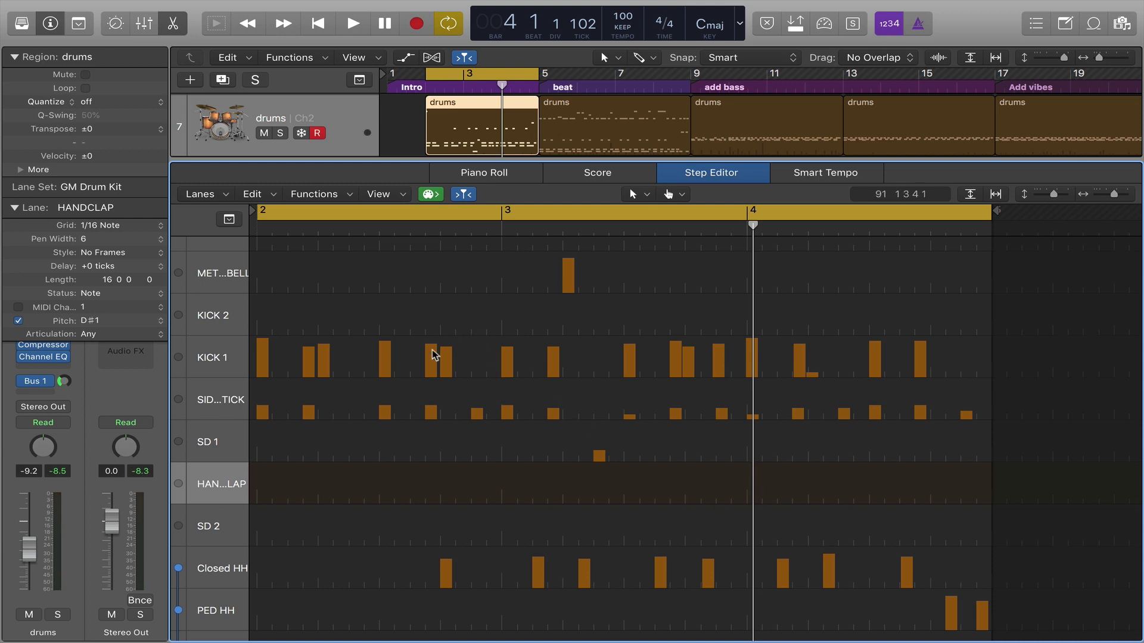
# Try moving the bar 3 KICK 1 note to a later step, then undo the move.
pyautogui.click(675, 196)
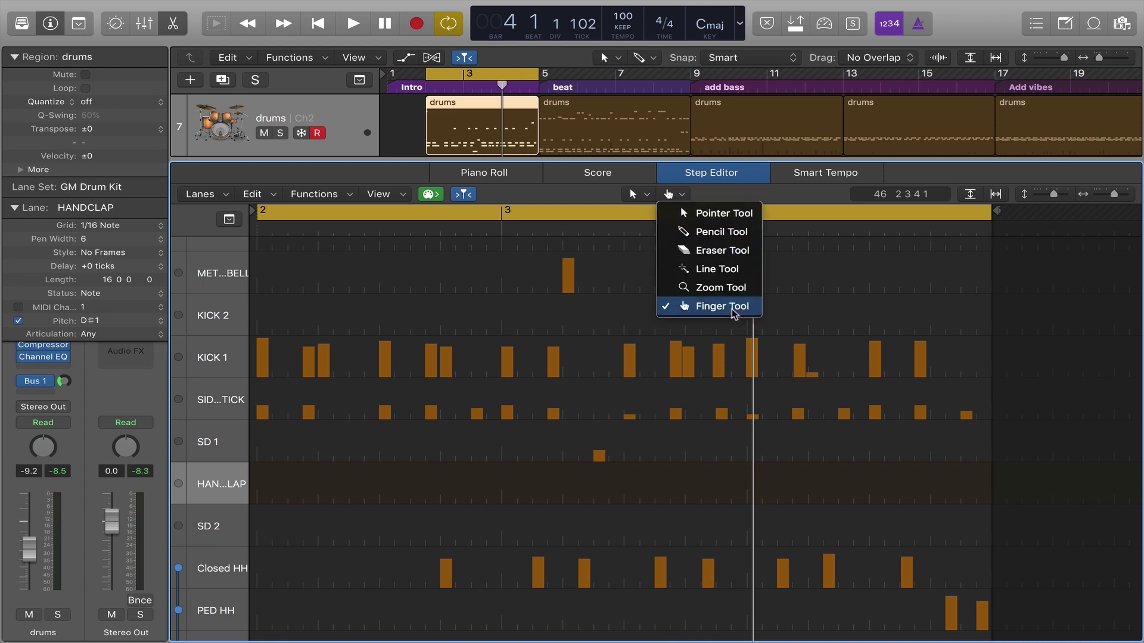
pyautogui.click(447, 309)
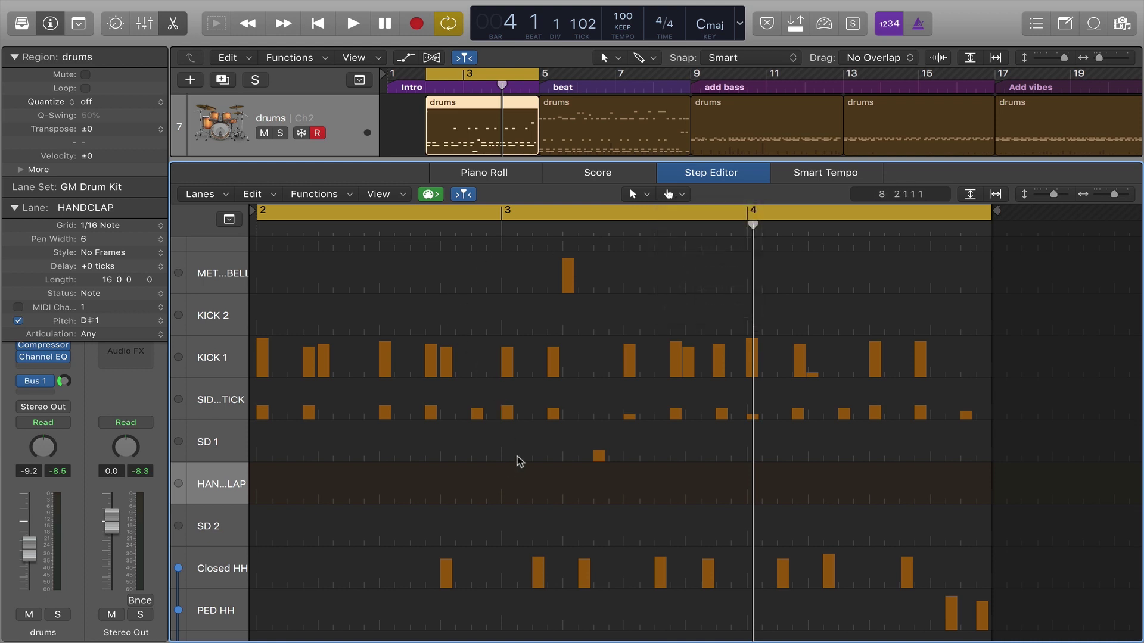
pyautogui.scroll(-2, 520, 448)
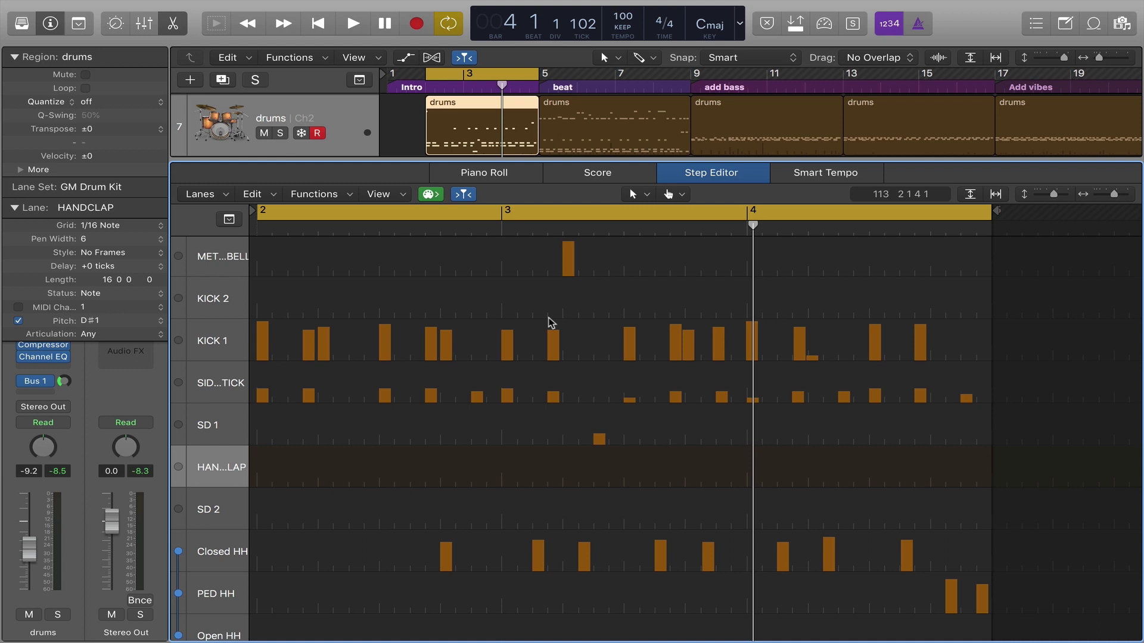
pyautogui.click(553, 346)
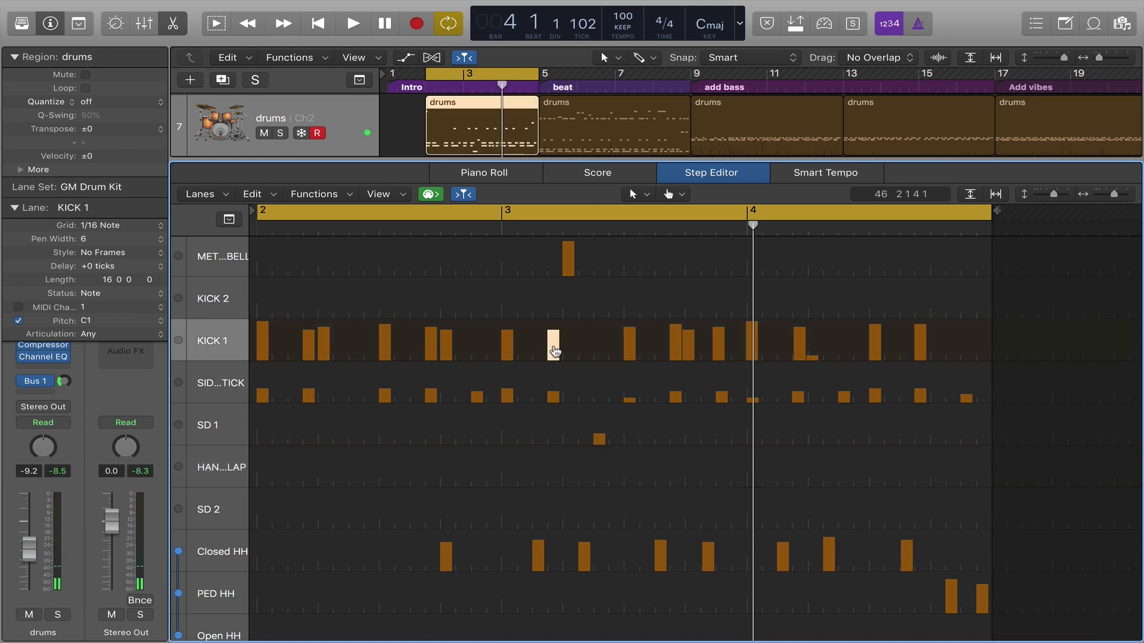
pyautogui.moveTo(554, 351); pyautogui.dragTo(601, 351)
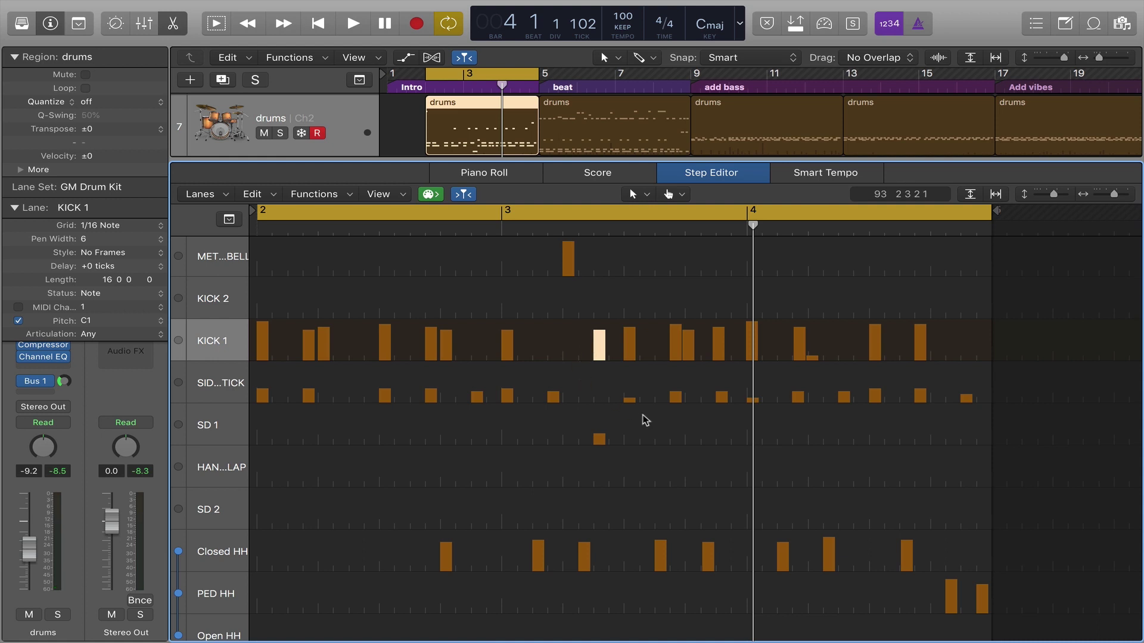
pyautogui.press('super+z')
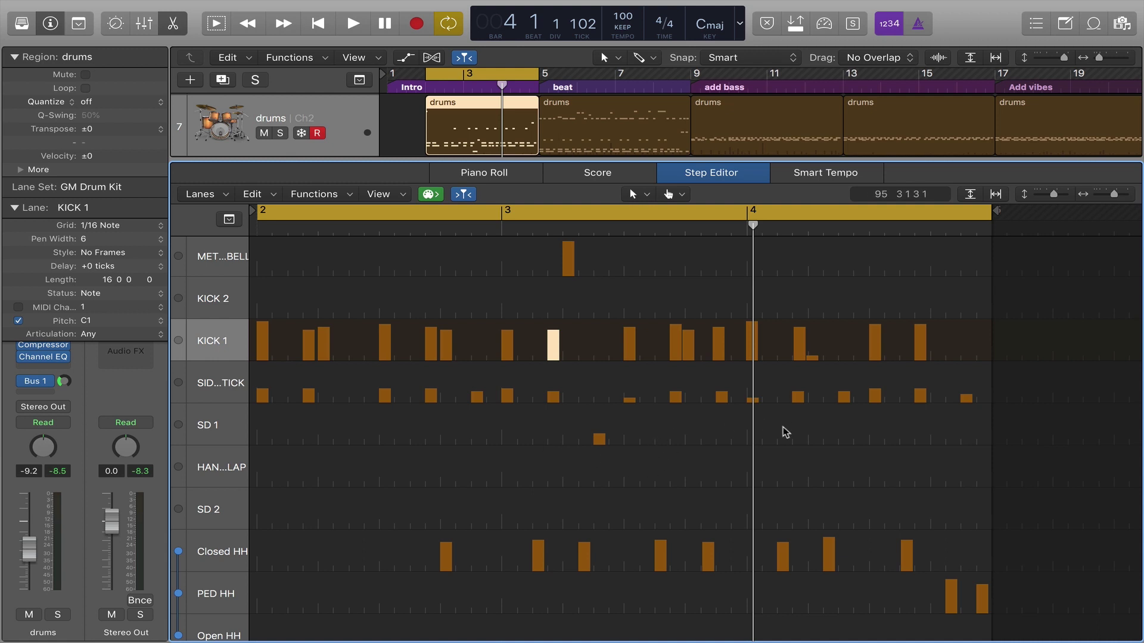
# Move the closed hi-hat hit at the start of bar 4 down into the Open HH lane.
pyautogui.scroll(-3, 719, 457)
pyautogui.scroll(-1, 719, 457)
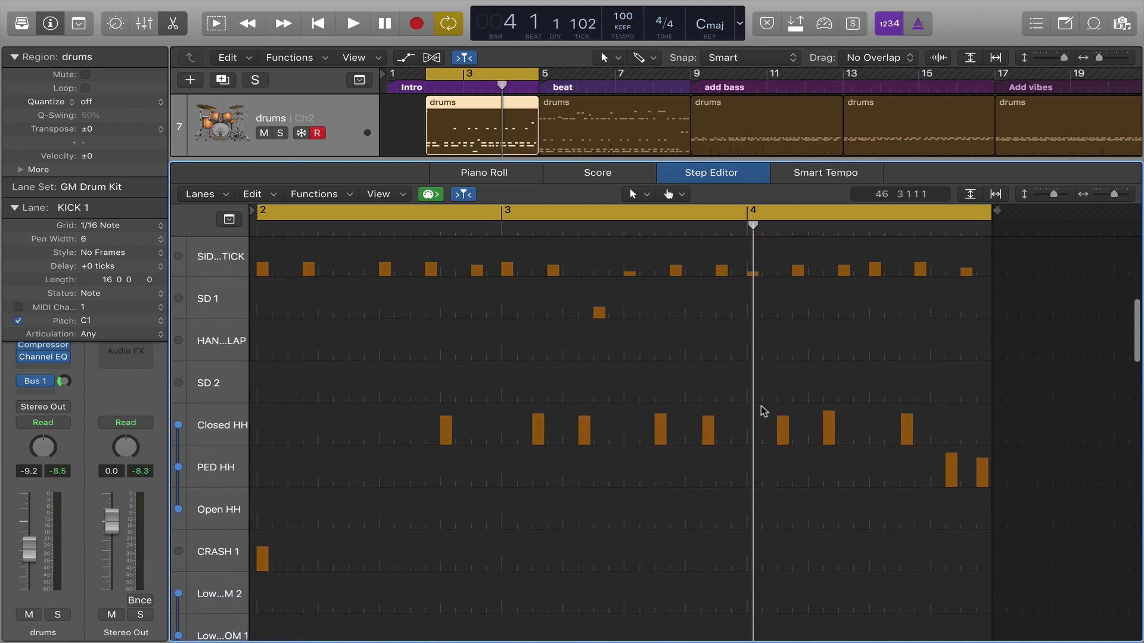
pyautogui.click(780, 432)
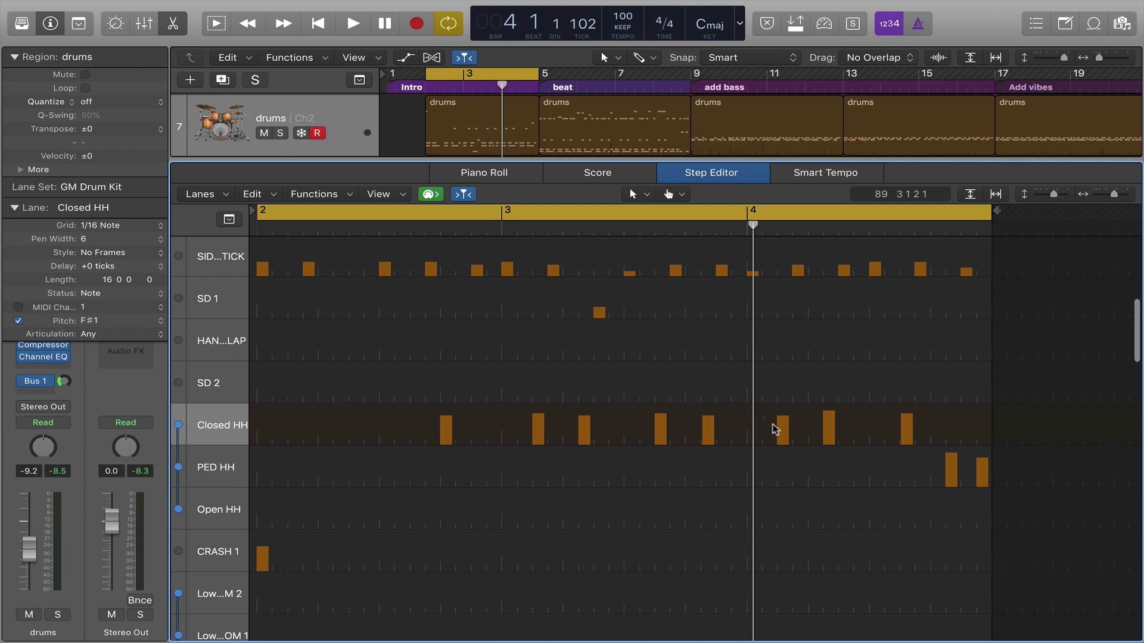
pyautogui.click(797, 466)
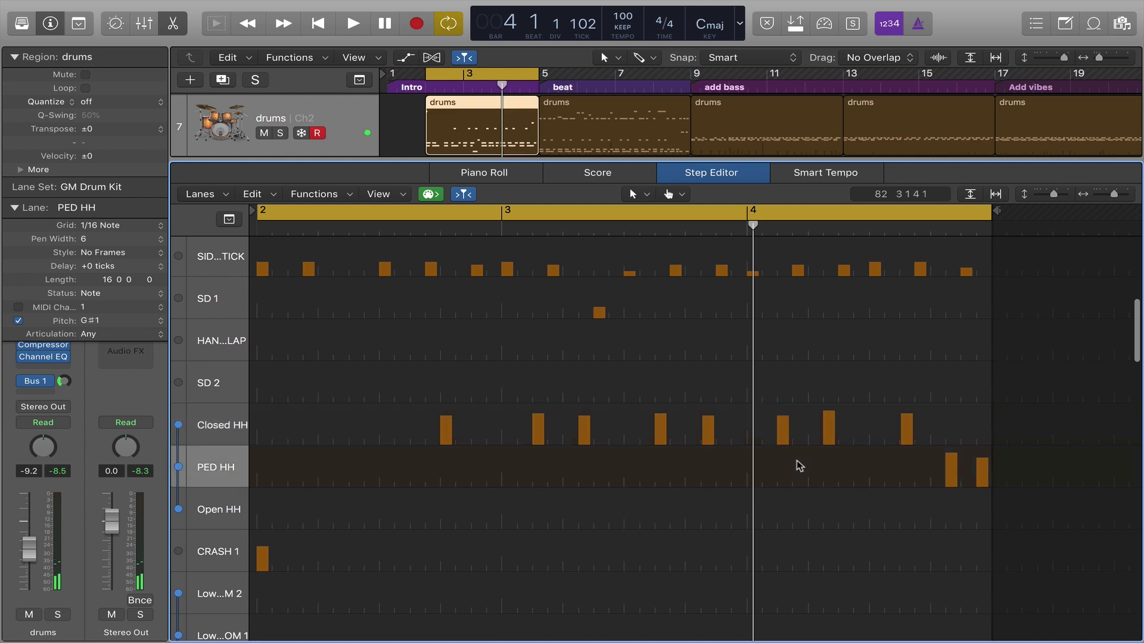
pyautogui.click(781, 430)
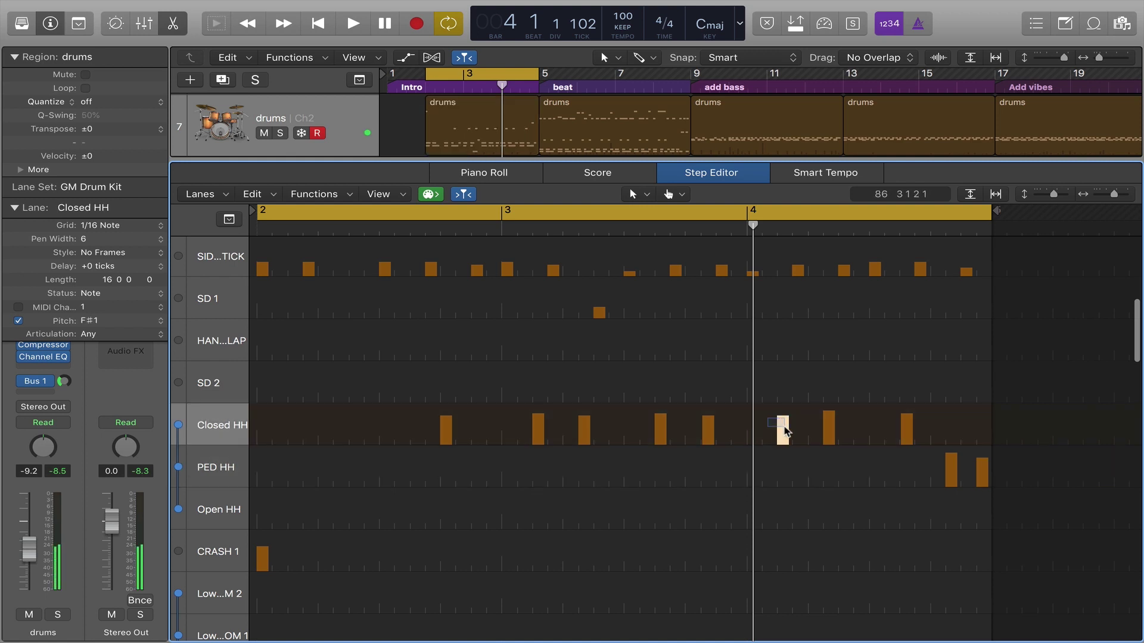
pyautogui.moveTo(782, 432); pyautogui.dragTo(782, 519)
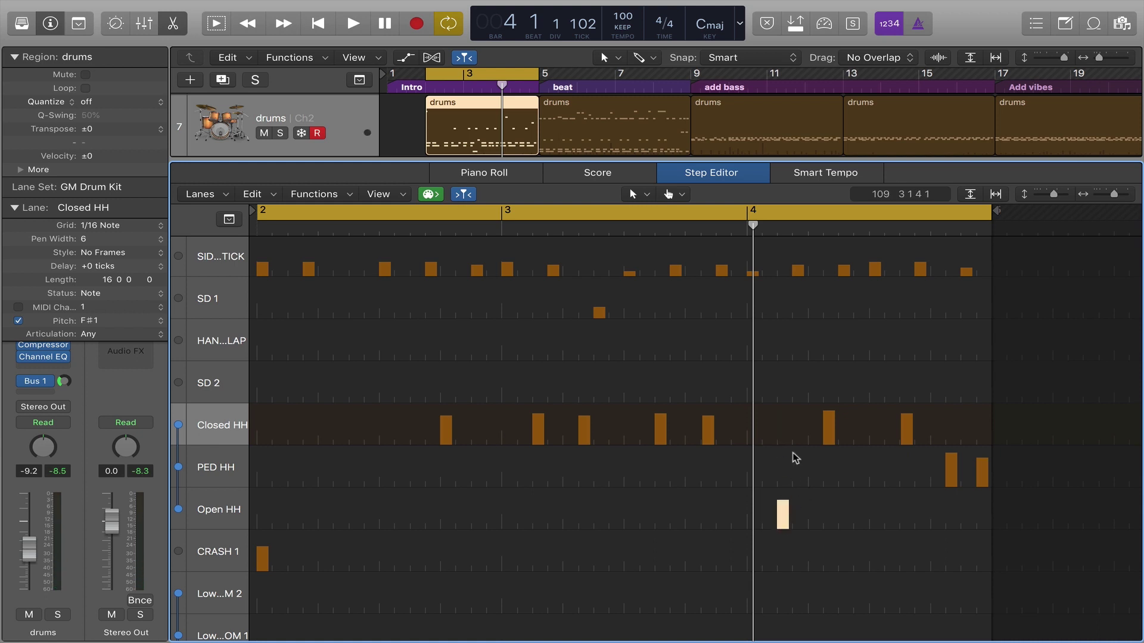
# Play the drums to hear the open hi-hat change, then stop.
pyautogui.scroll(3, 597, 382)
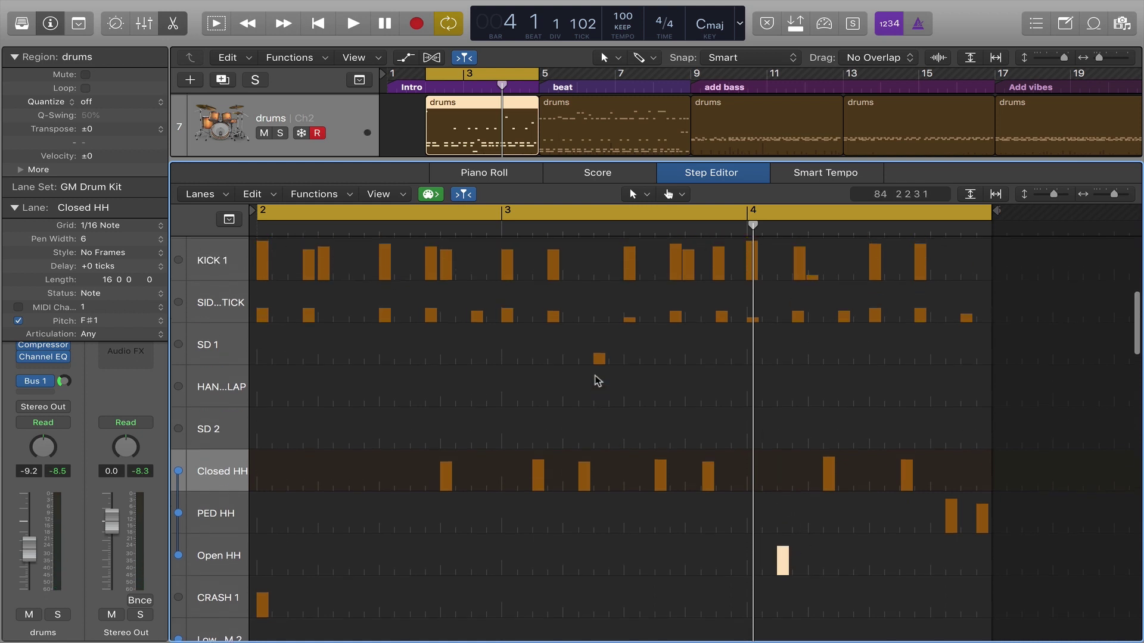
pyautogui.press('space')
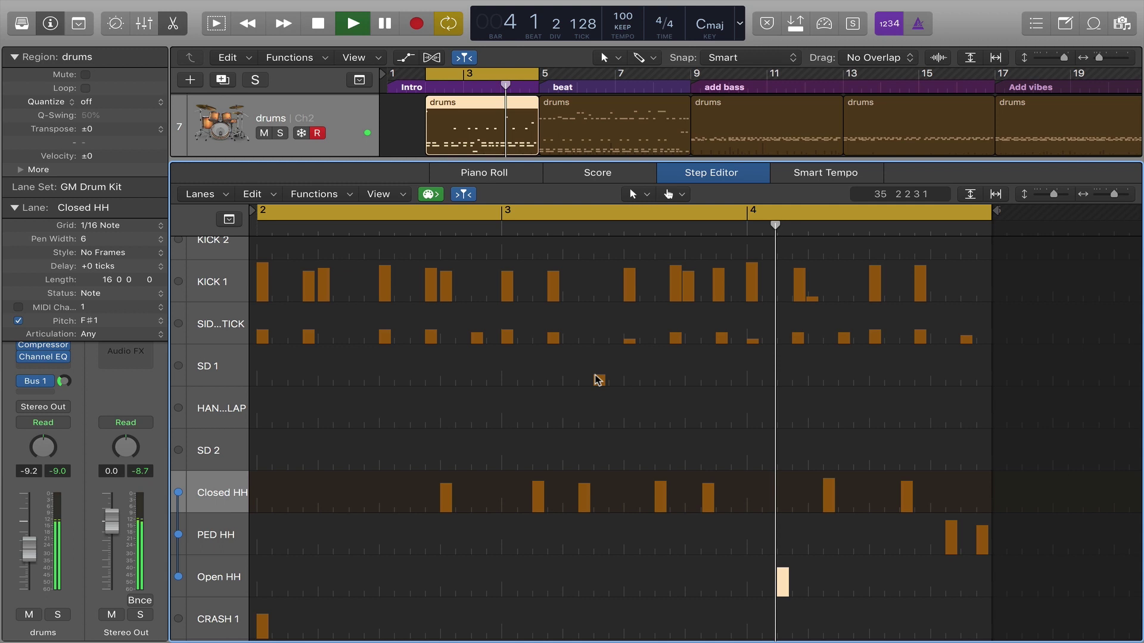
pyautogui.press('space')
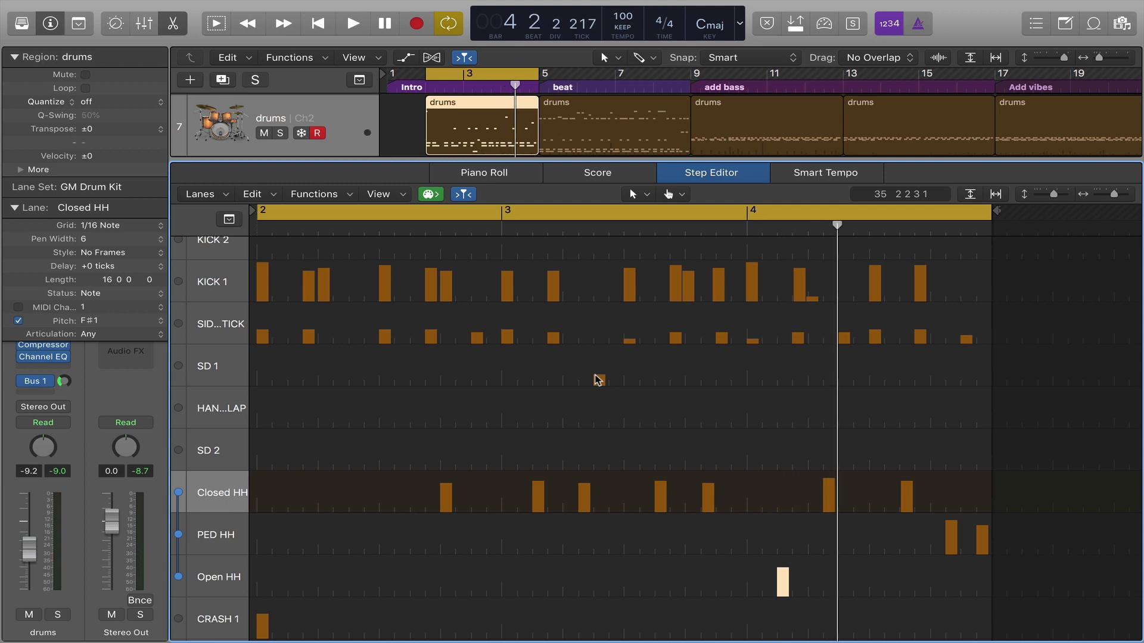
# Set Pencil as the secondary tool and zoom in closer on bars 3 and 4.
pyautogui.click(672, 194)
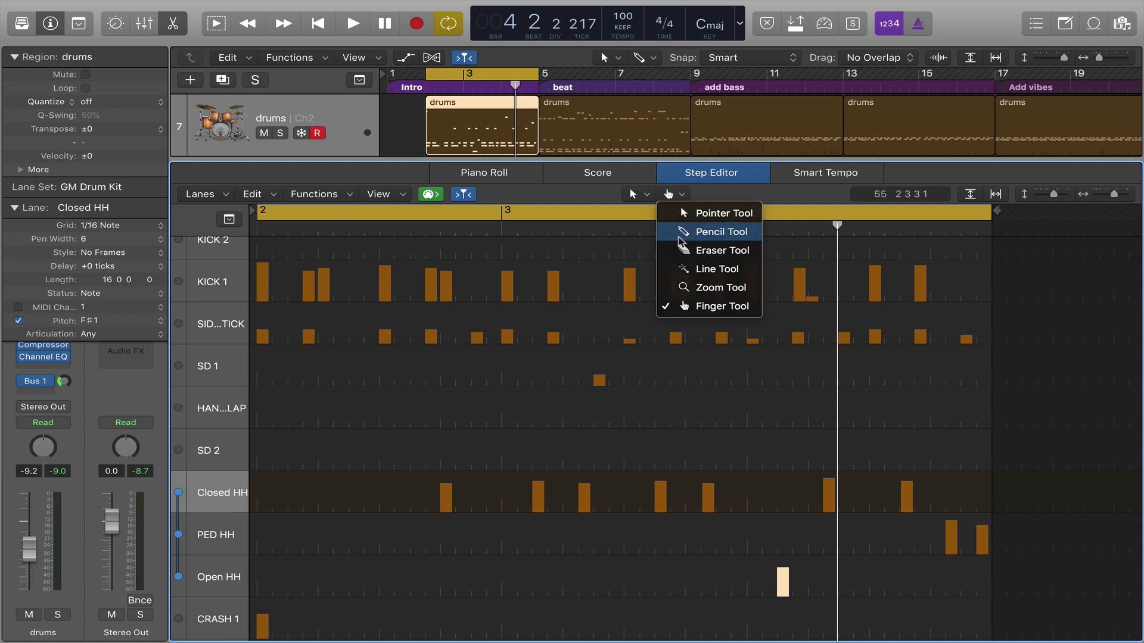
pyautogui.click(686, 232)
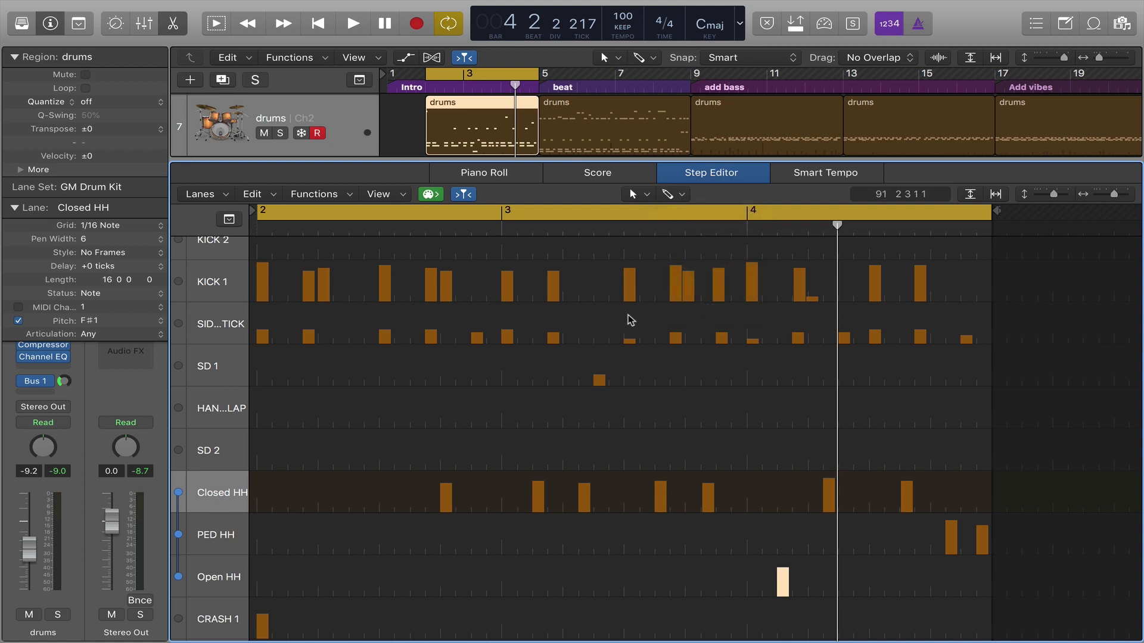
pyautogui.keyDown('ctrl'); pyautogui.keyDown('alt'); pyautogui.click(598, 278); pyautogui.keyUp('alt'); pyautogui.keyUp('ctrl')
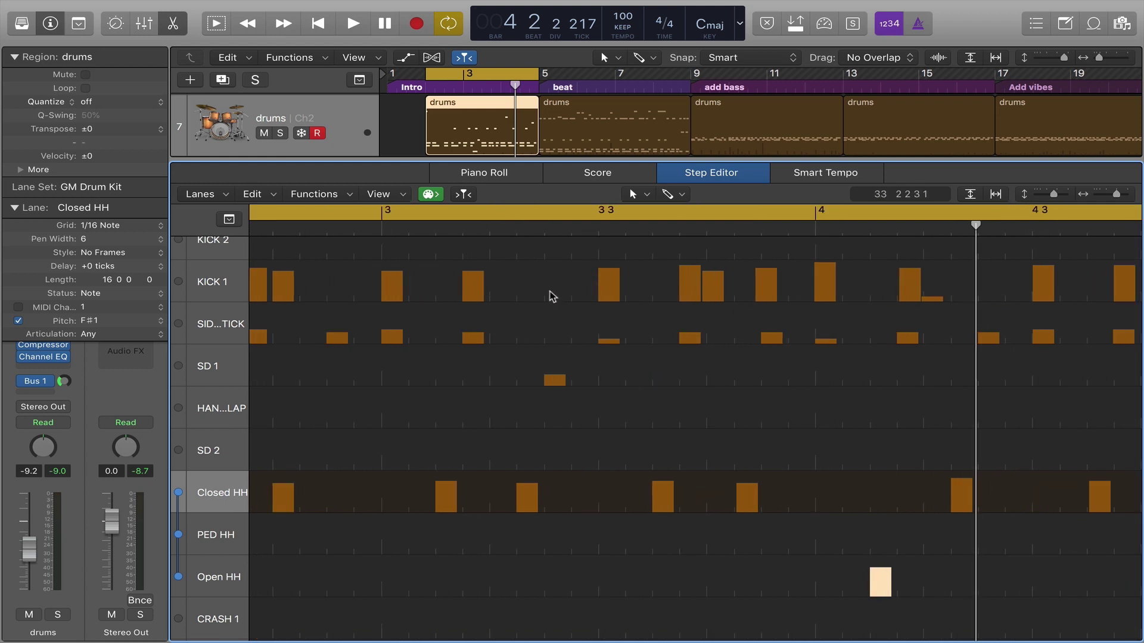
pyautogui.click(551, 282)
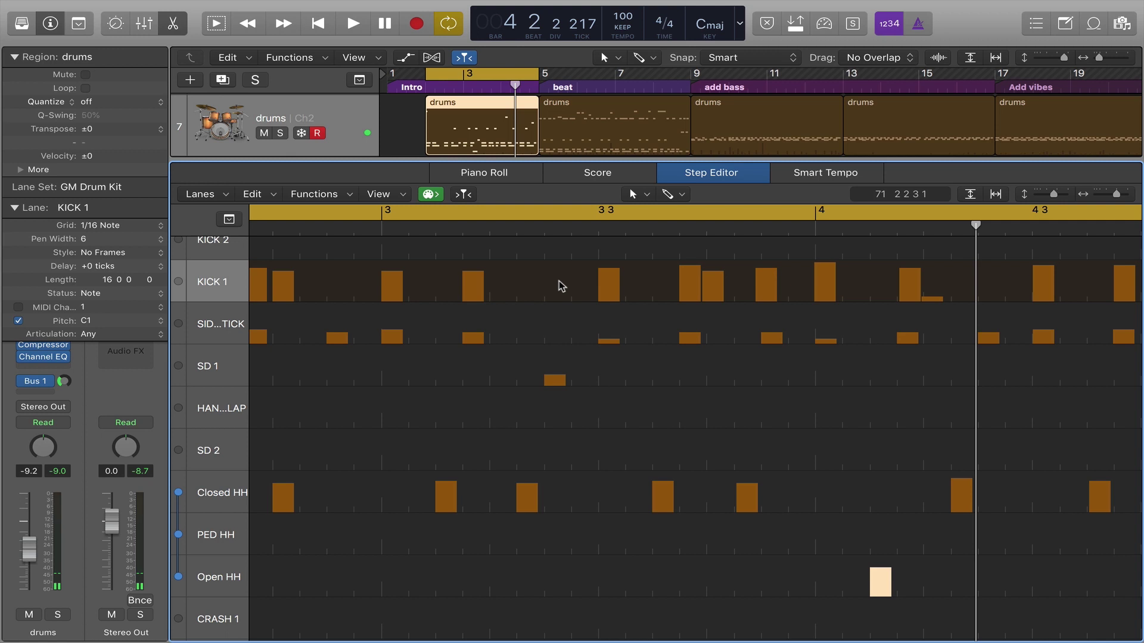
pyautogui.click(553, 285)
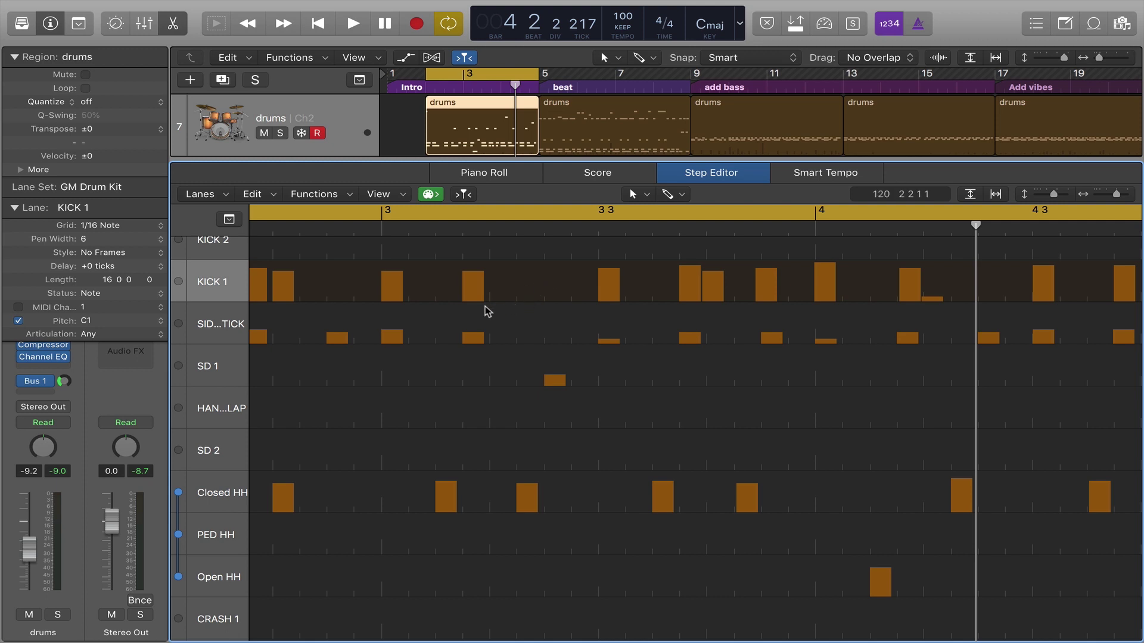
# Select the KICK 1, sidestick and SD 1 lanes in turn, then deselect all notes.
pyautogui.click(217, 275)
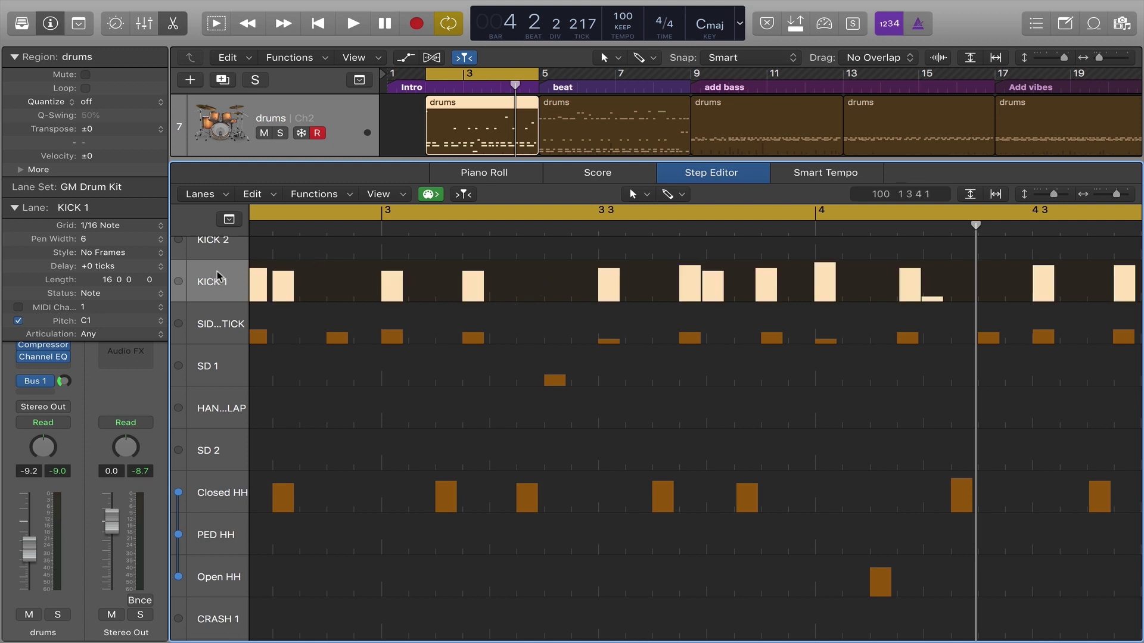
pyautogui.click(217, 328)
pyautogui.click(222, 364)
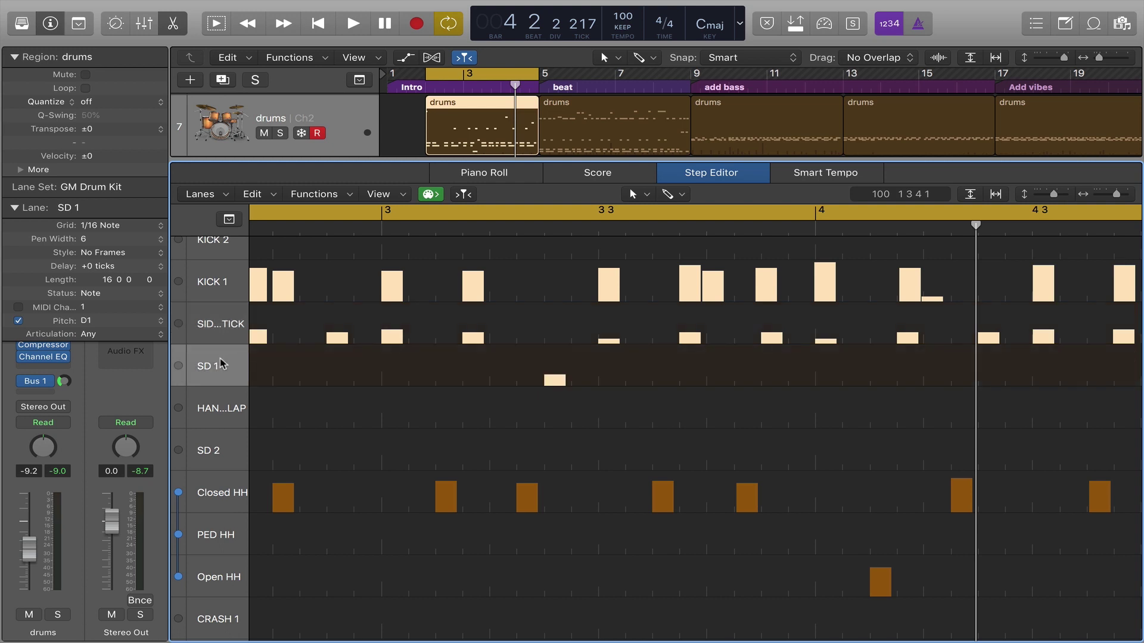
pyautogui.click(217, 358)
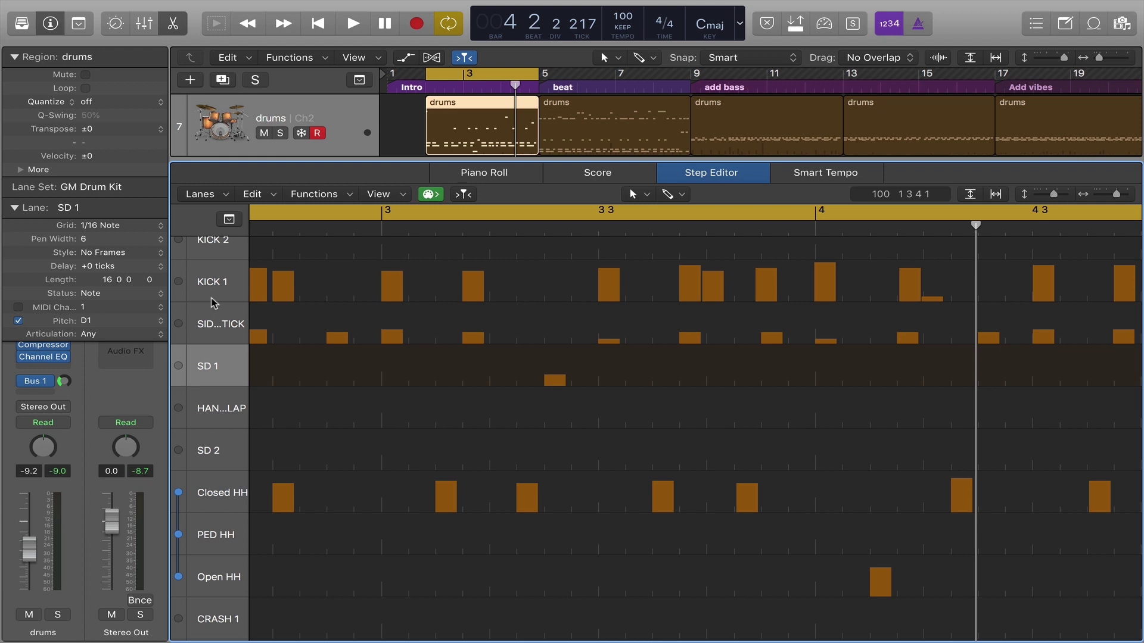
# Select the KICK 1 lane, leaving its name unchanged after starting a rename.
pyautogui.click(206, 275)
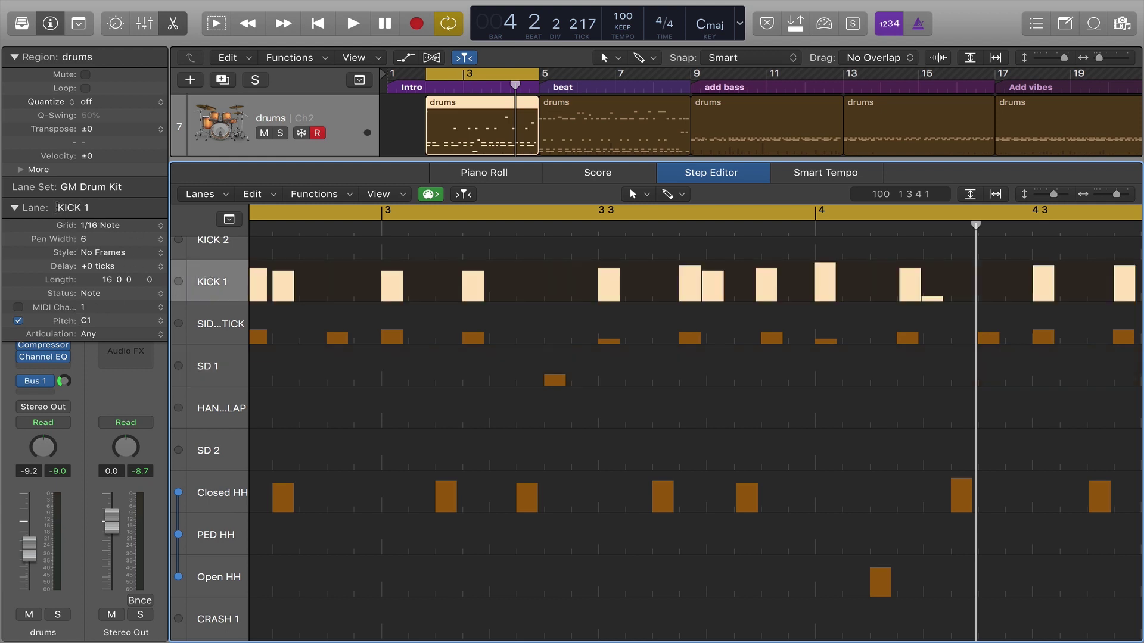
pyautogui.doubleClick(107, 208)
pyautogui.moveTo(97, 207); pyautogui.dragTo(44, 204)
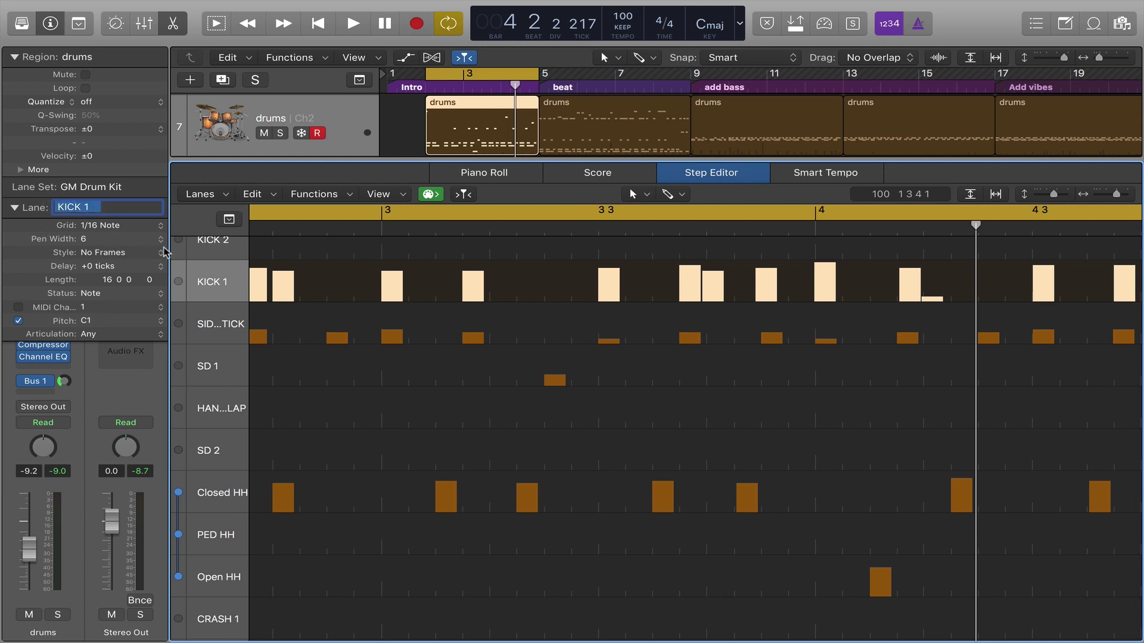
pyautogui.click(204, 249)
pyautogui.click(207, 277)
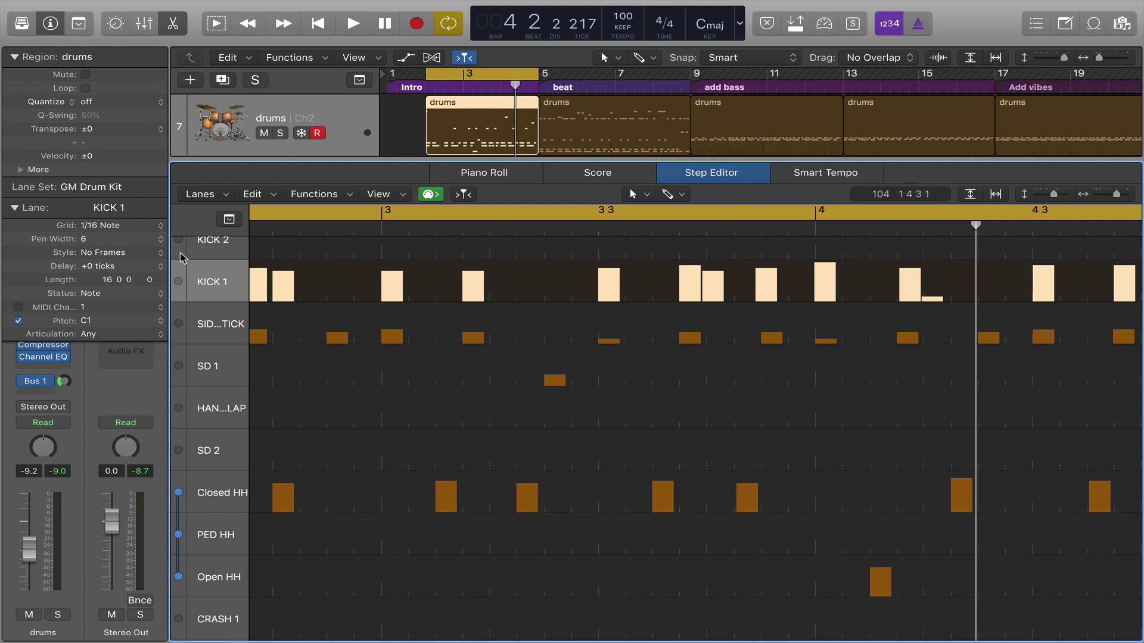
pyautogui.click(160, 241)
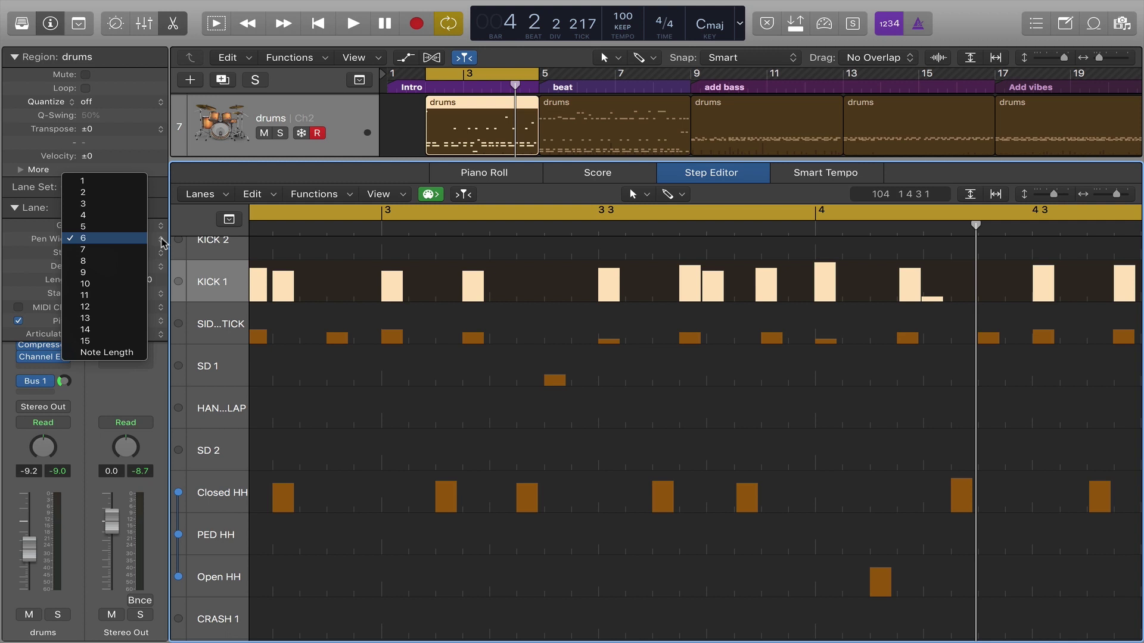
pyautogui.click(123, 306)
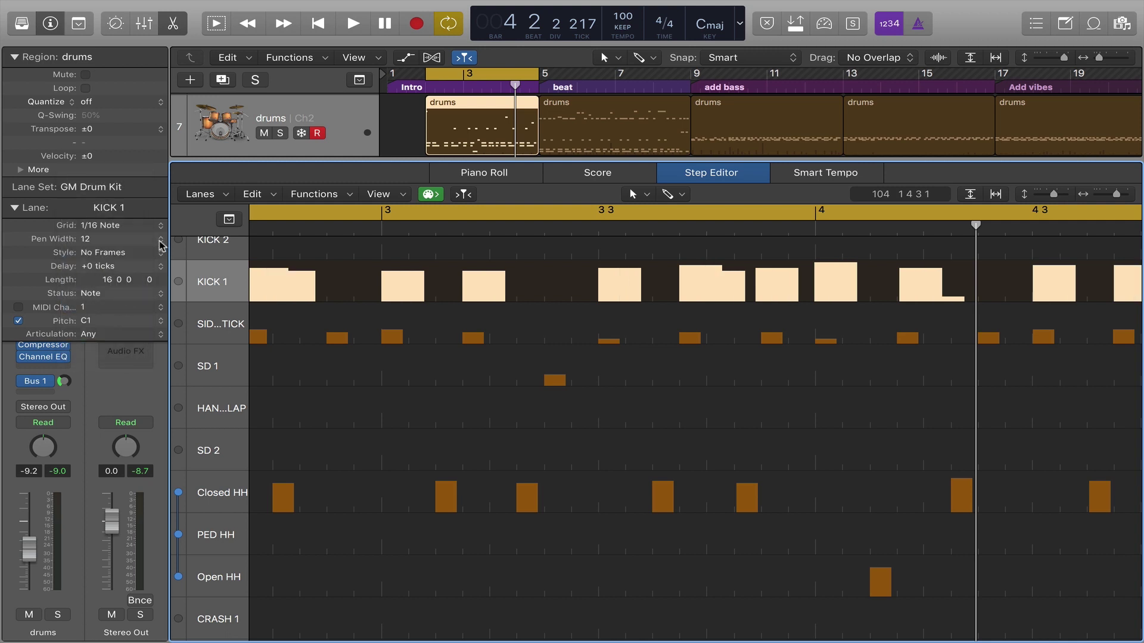
pyautogui.click(160, 241)
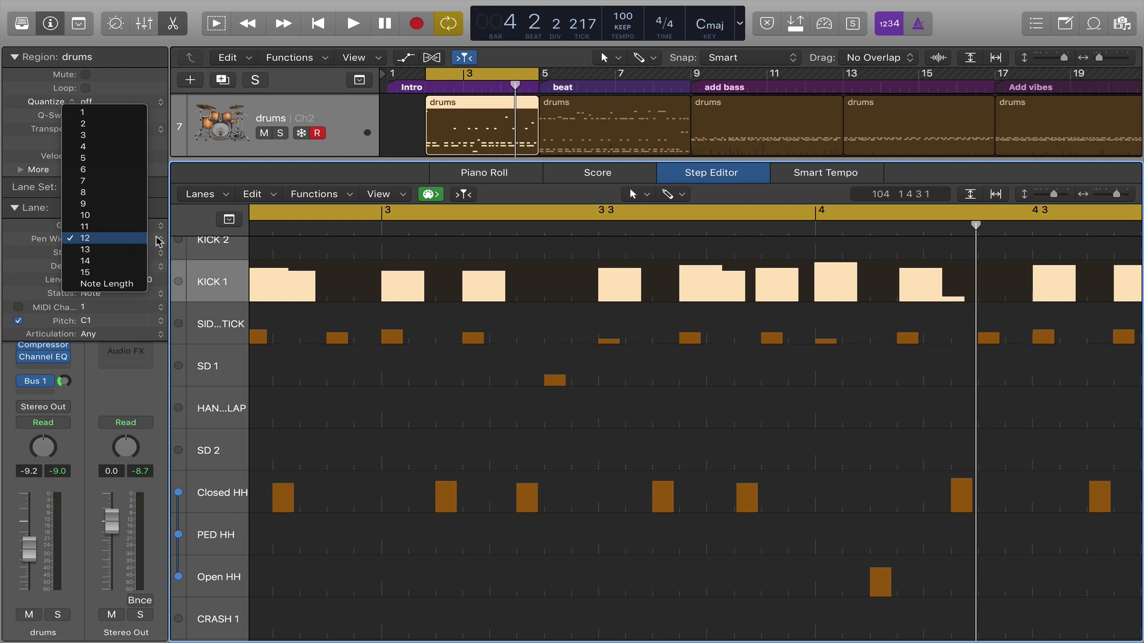
pyautogui.click(127, 140)
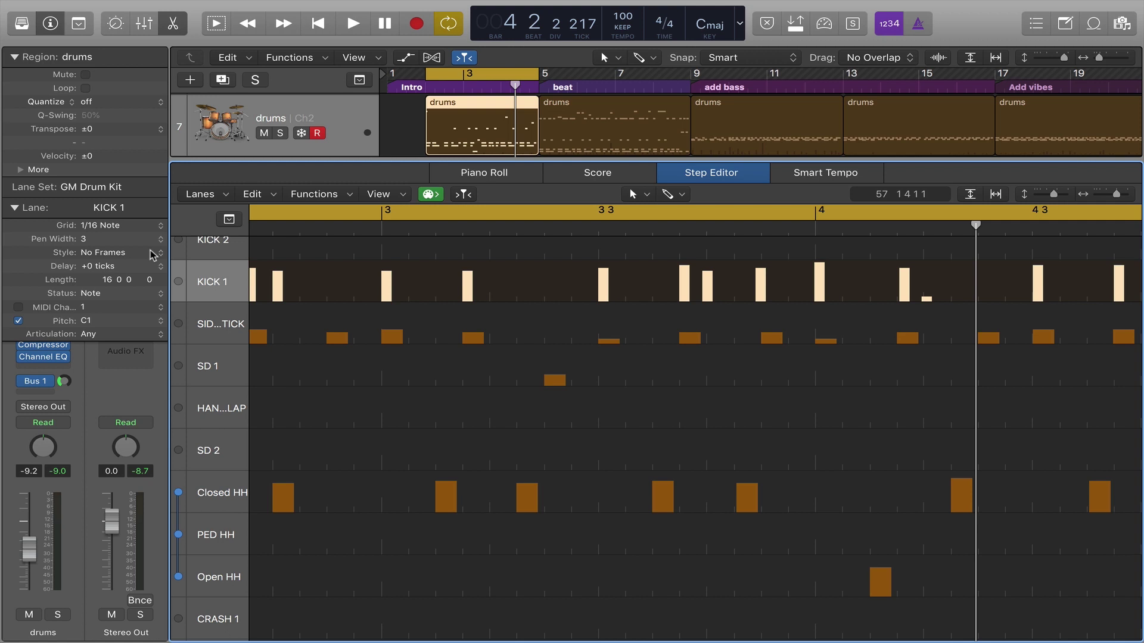
pyautogui.click(117, 226)
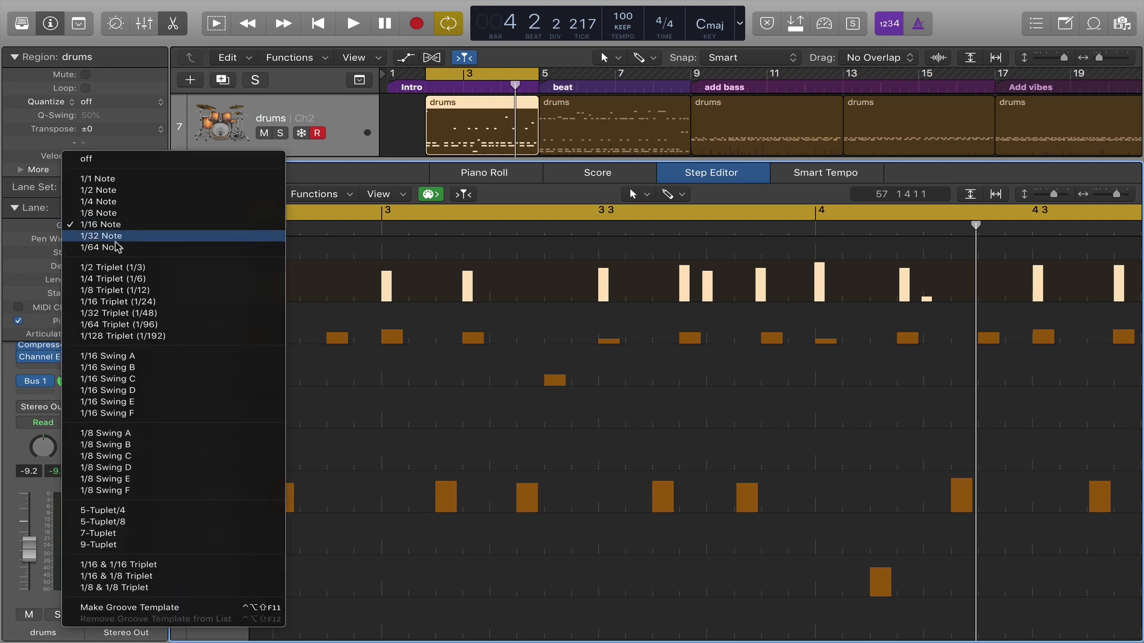
pyautogui.click(151, 126)
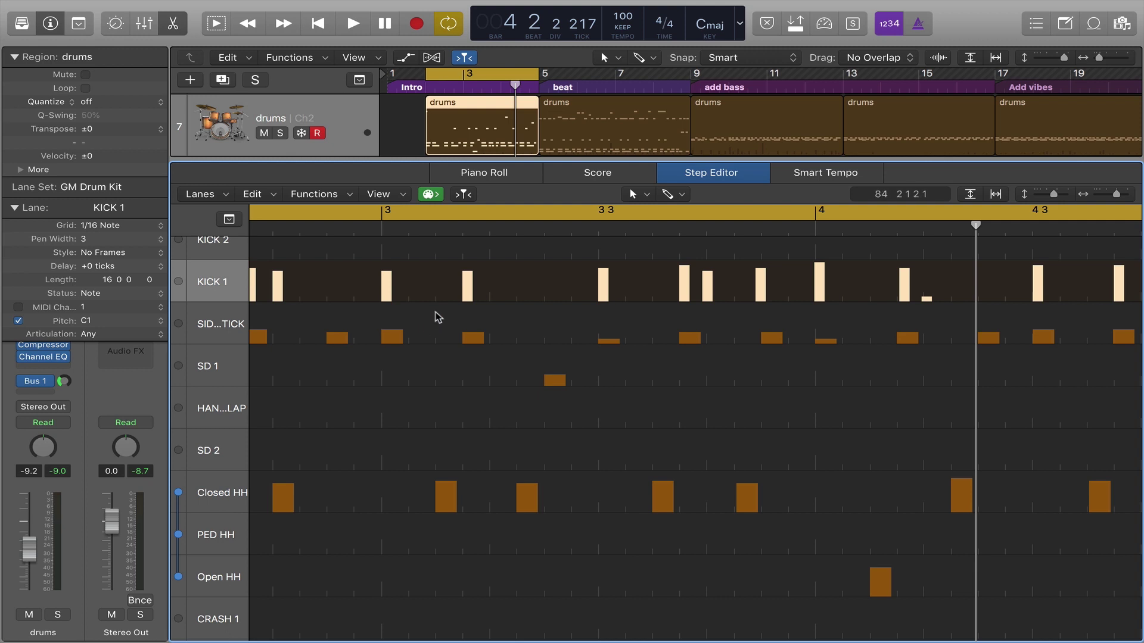
pyautogui.click(524, 285)
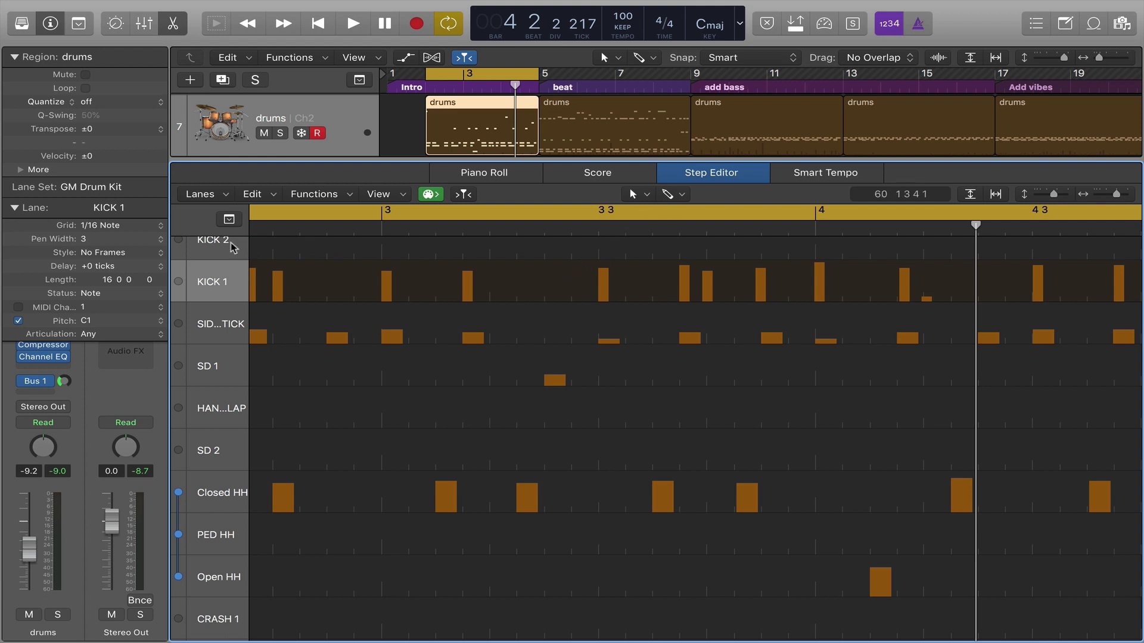
# Draw a KICK 1 step in bar 3 between beats 2 and 3, raise its velocity, and play it back.
pyautogui.click(549, 284)
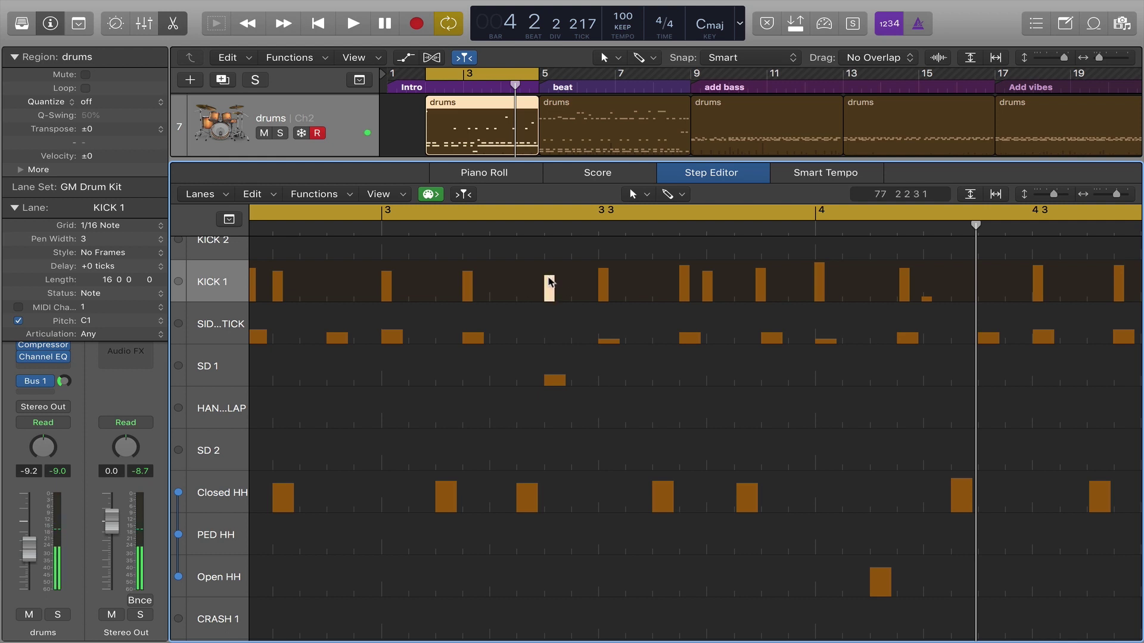
pyautogui.moveTo(548, 286); pyautogui.dragTo(548, 285)
pyautogui.scroll(-6, 548, 307)
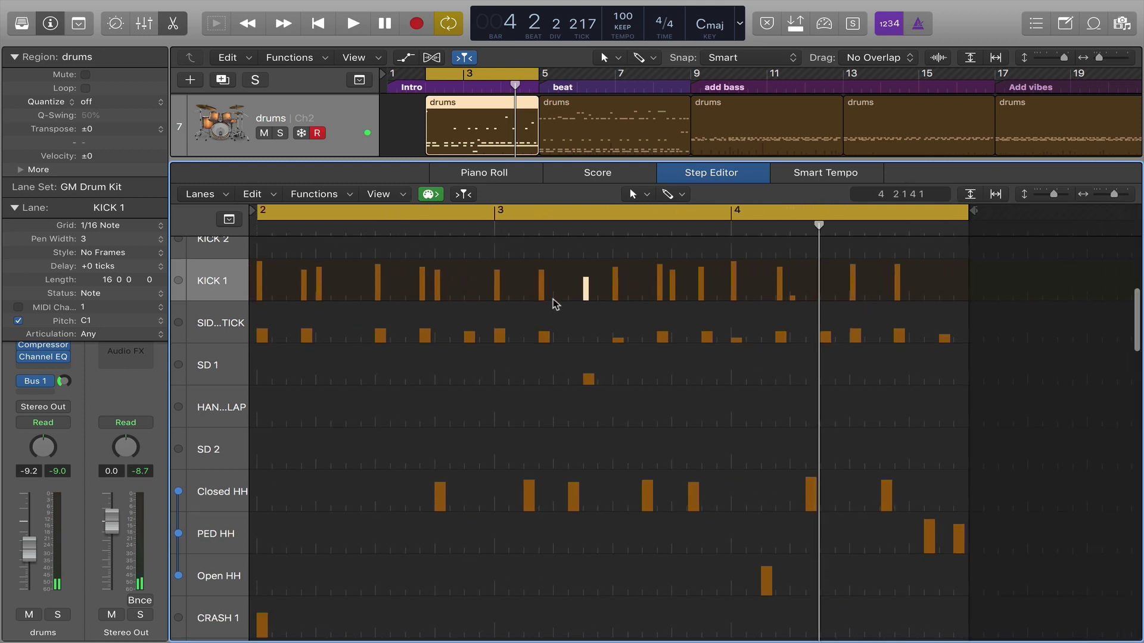
pyautogui.press('space')
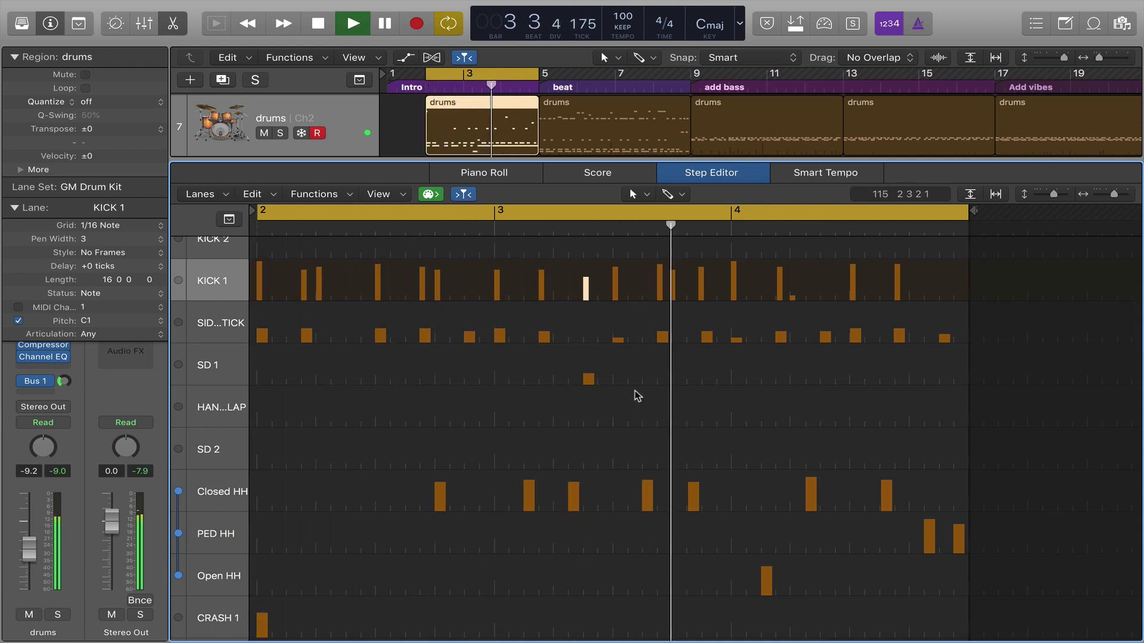
pyautogui.press('space')
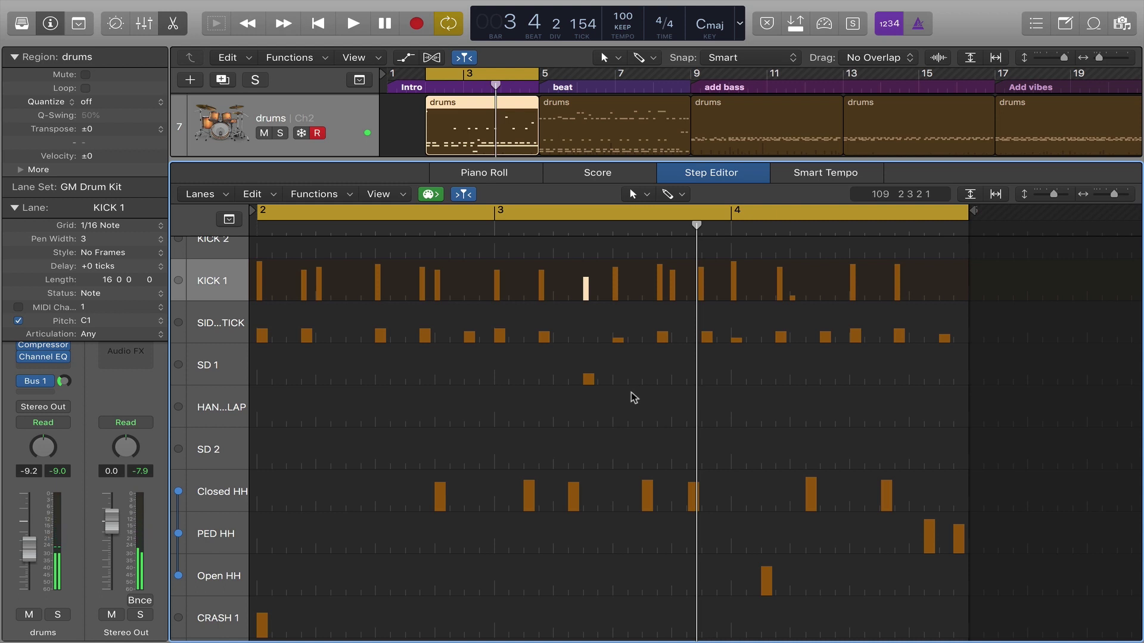
# Select the Closed HH lane in the Step Editor for editing.
pyautogui.scroll(-4, 640, 421)
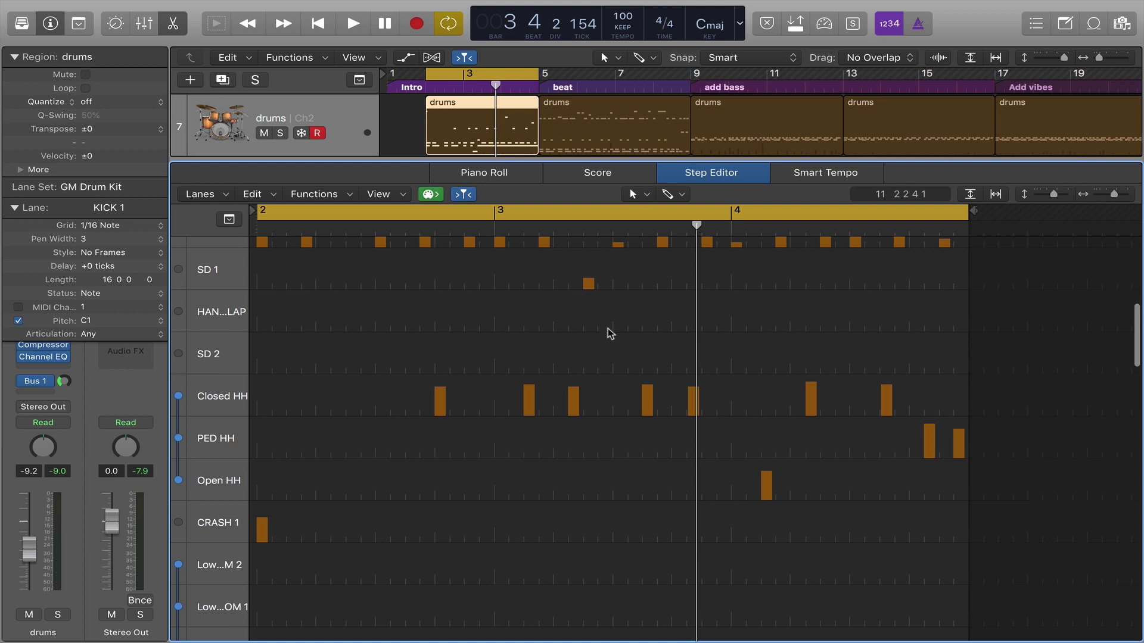
pyautogui.scroll(-6, 732, 339)
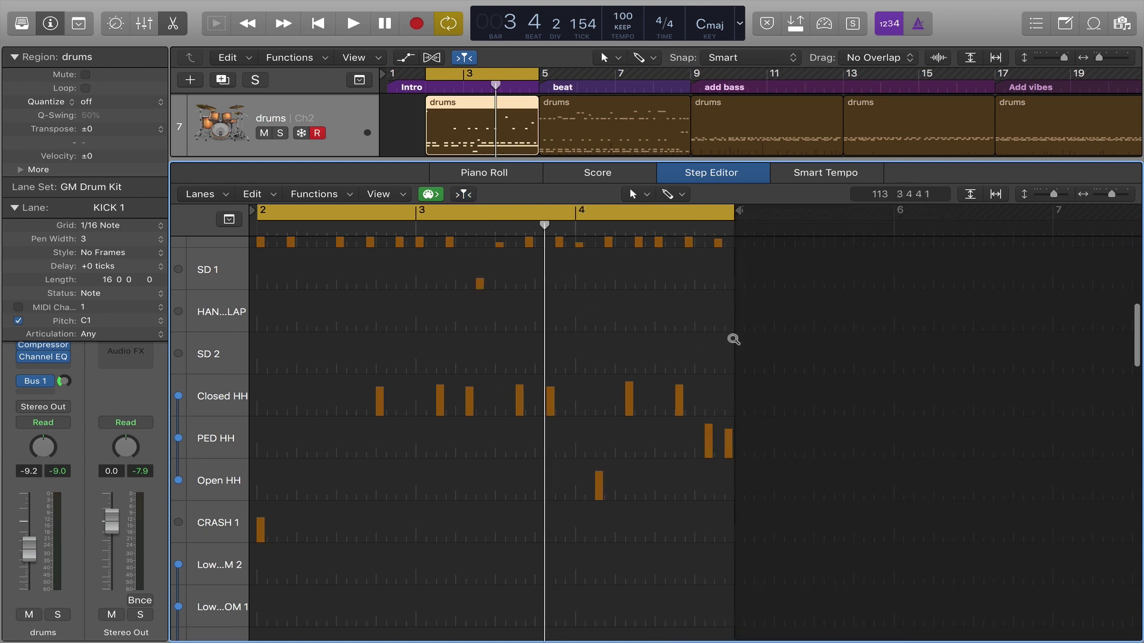
pyautogui.scroll(8, 731, 339)
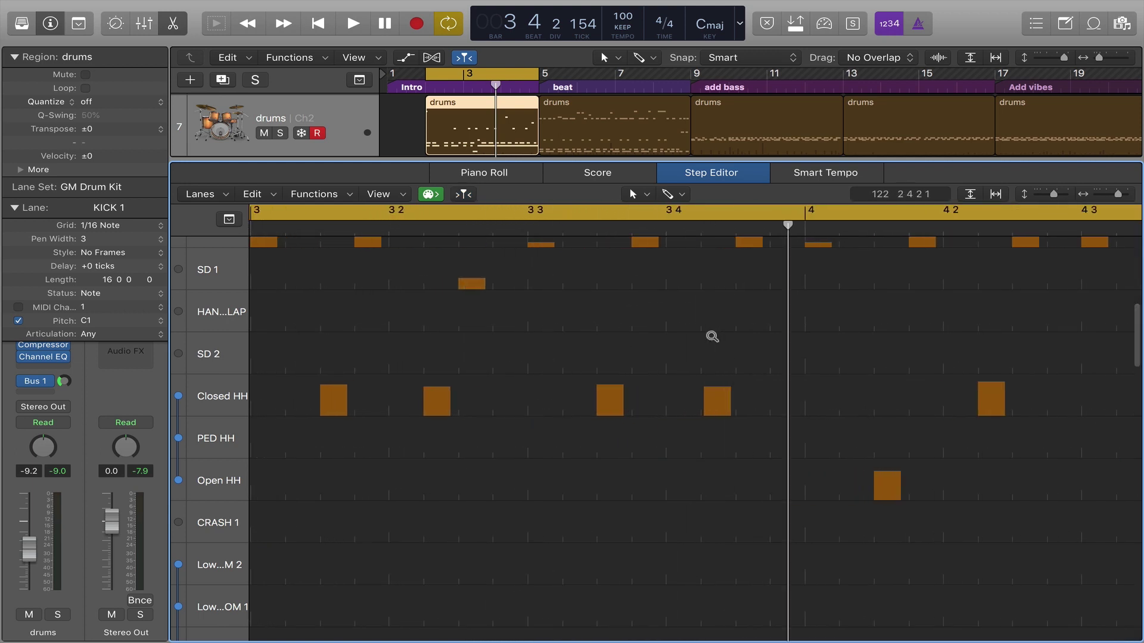
pyautogui.hscroll(5, 708, 337)
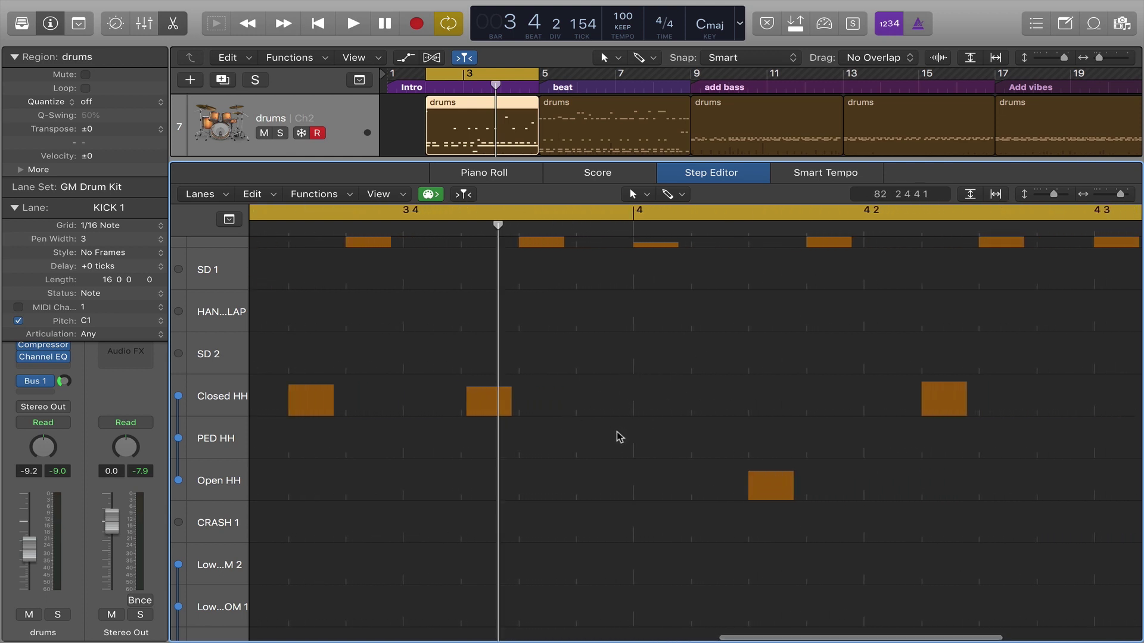
pyautogui.click(230, 397)
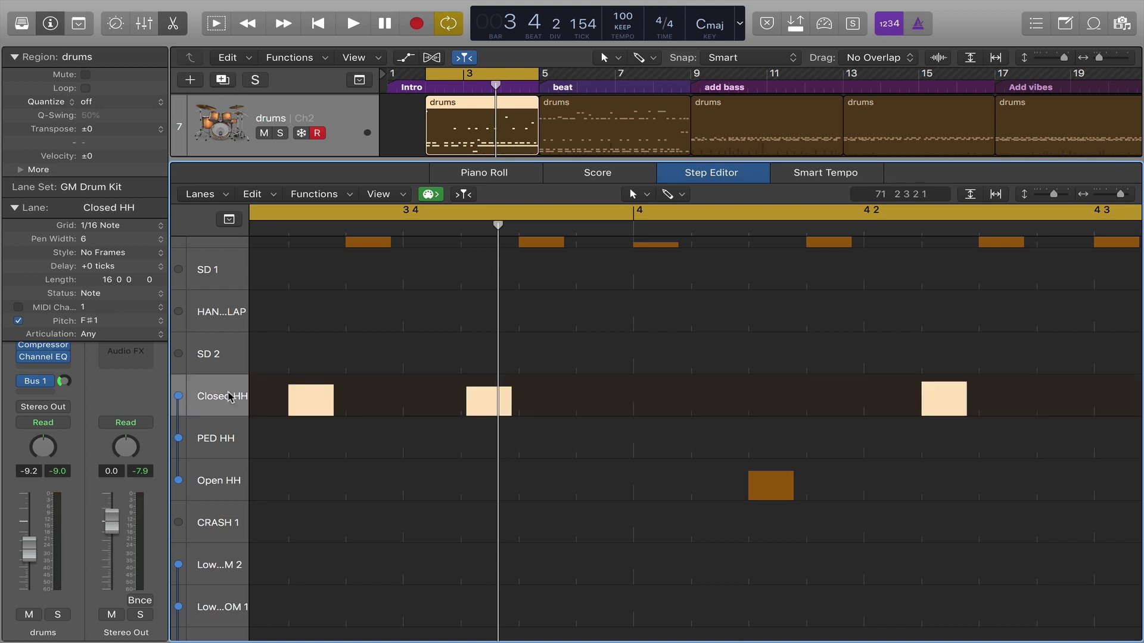
# Set the Closed HH lane grid to 1/32 Note and its pen width to 3.
pyautogui.hscroll(-1, 584, 404)
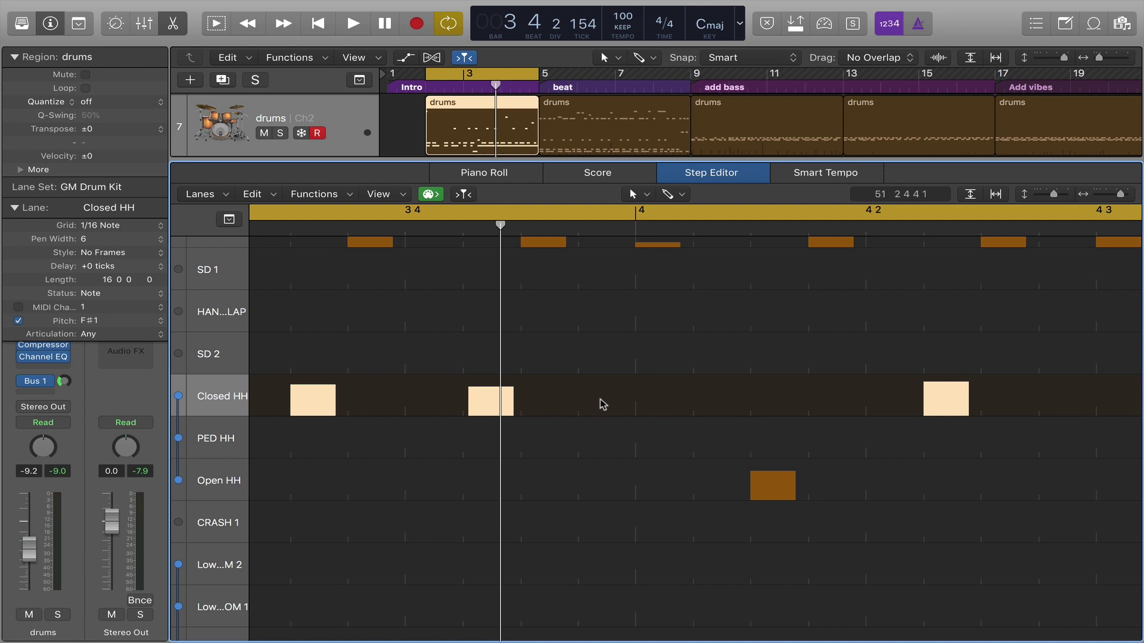
pyautogui.click(111, 227)
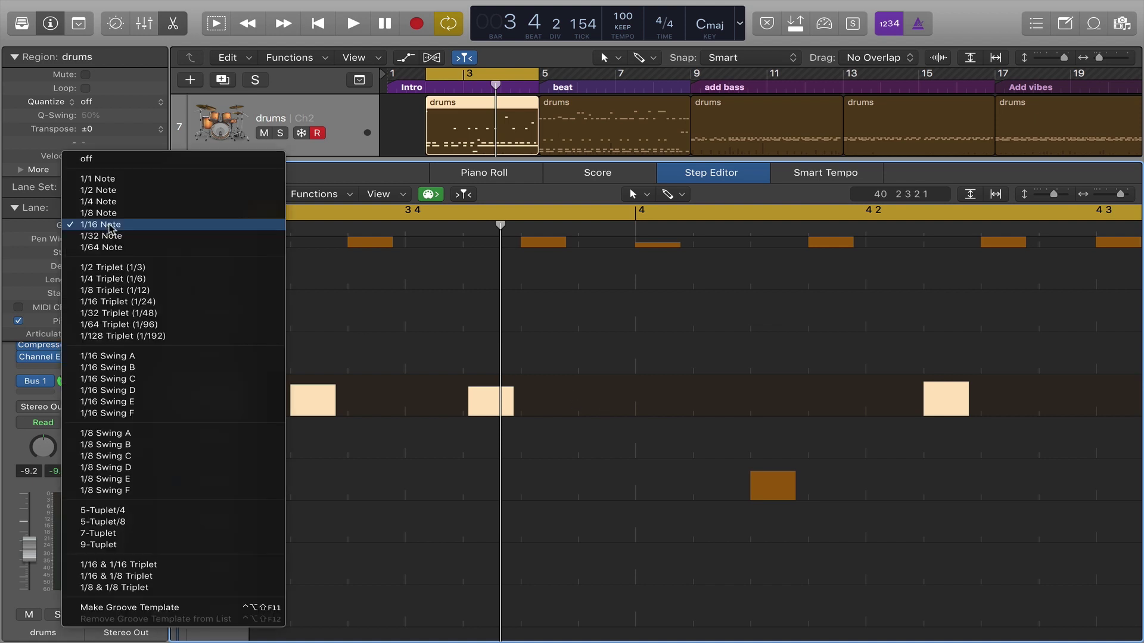
pyautogui.click(111, 237)
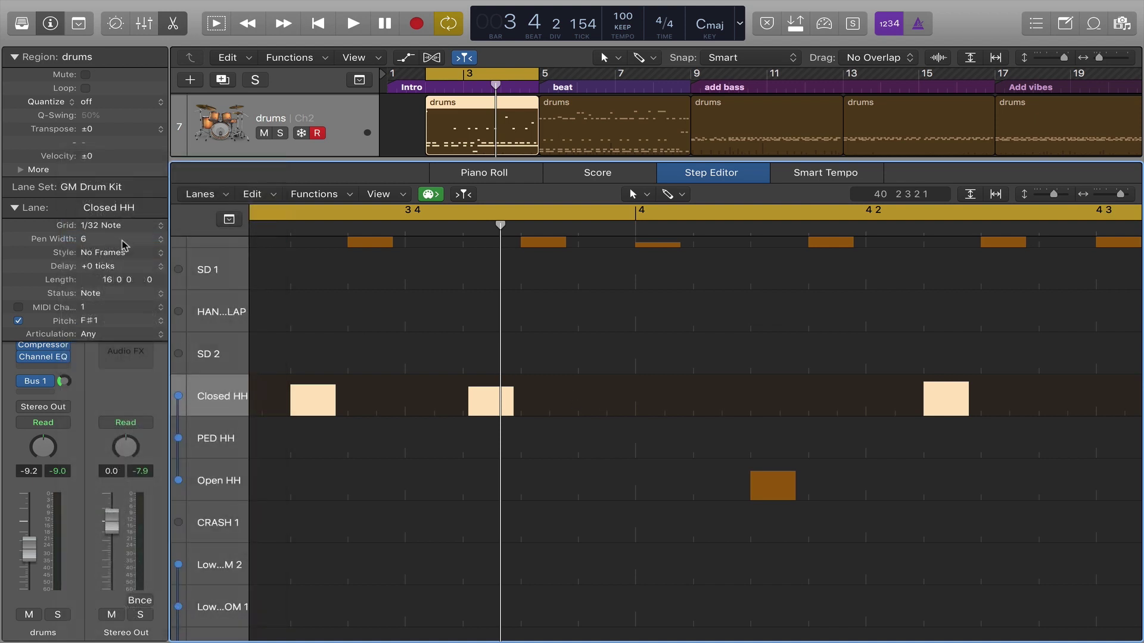
pyautogui.click(124, 240)
pyautogui.click(115, 216)
pyautogui.click(109, 238)
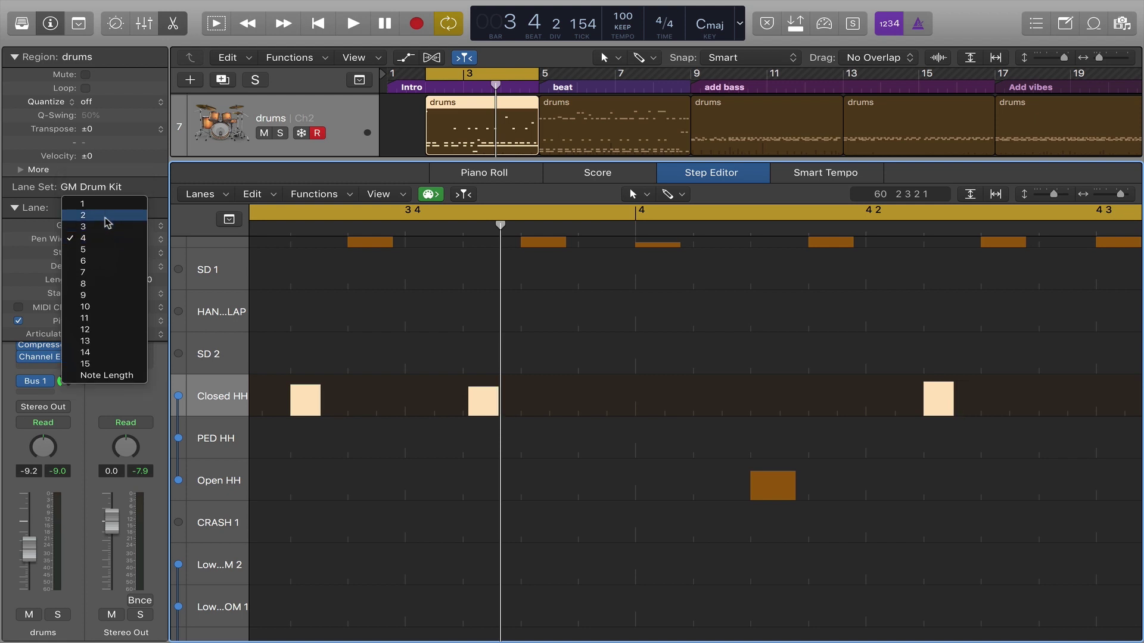
pyautogui.click(105, 226)
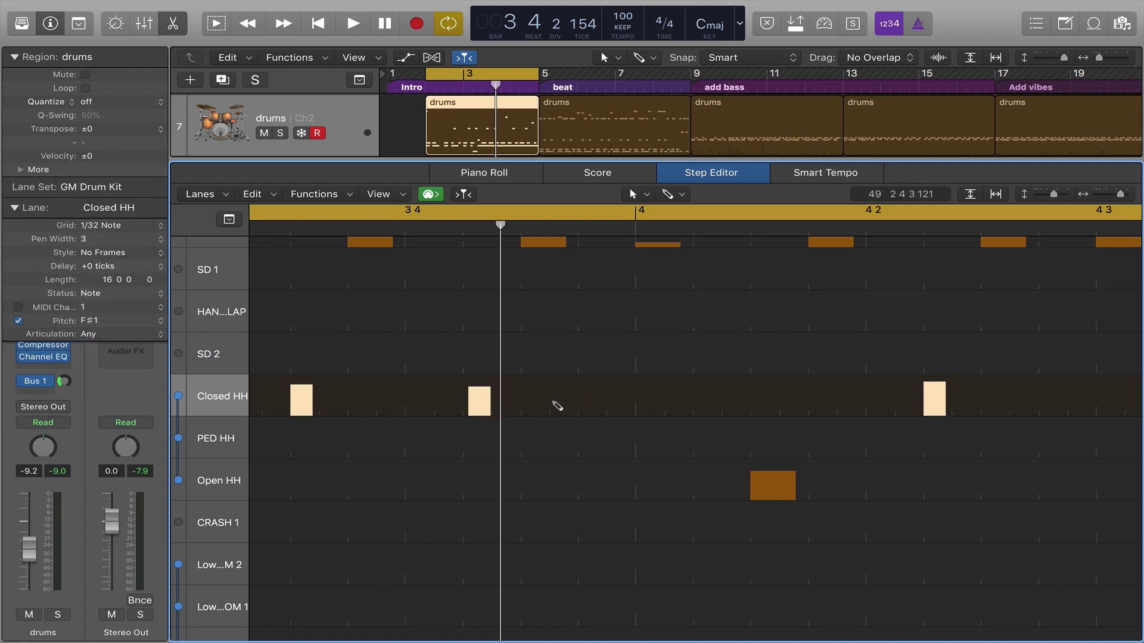
# Draw four rising-velocity closed hi-hat steps before bar 4, then undo them.
pyautogui.click(557, 406)
pyautogui.click(588, 393)
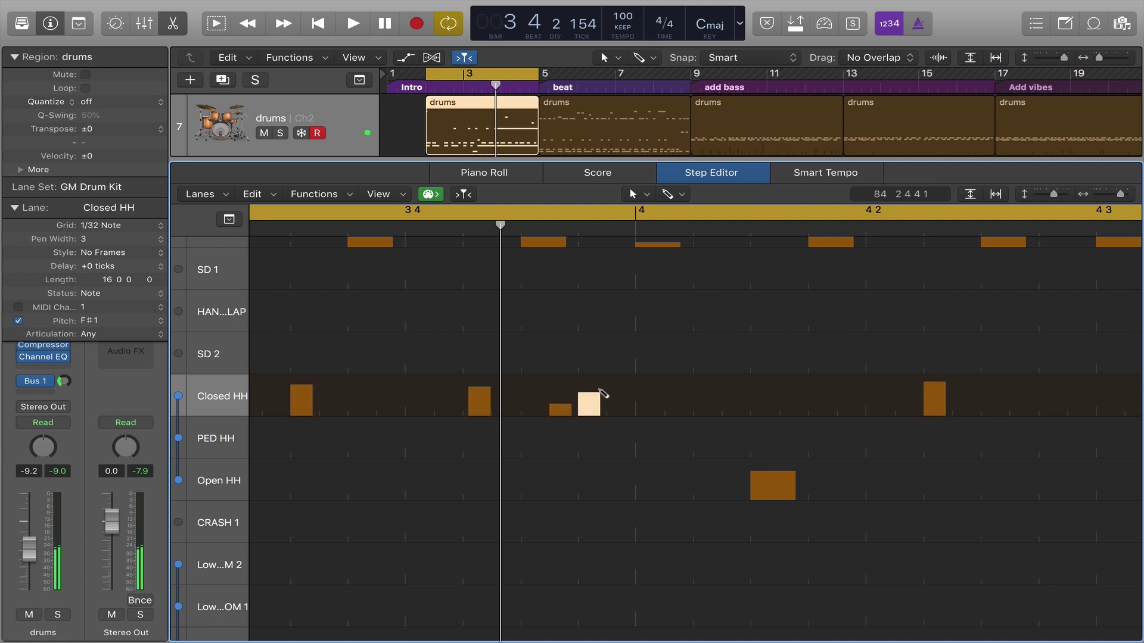
pyautogui.click(617, 388)
pyautogui.click(646, 378)
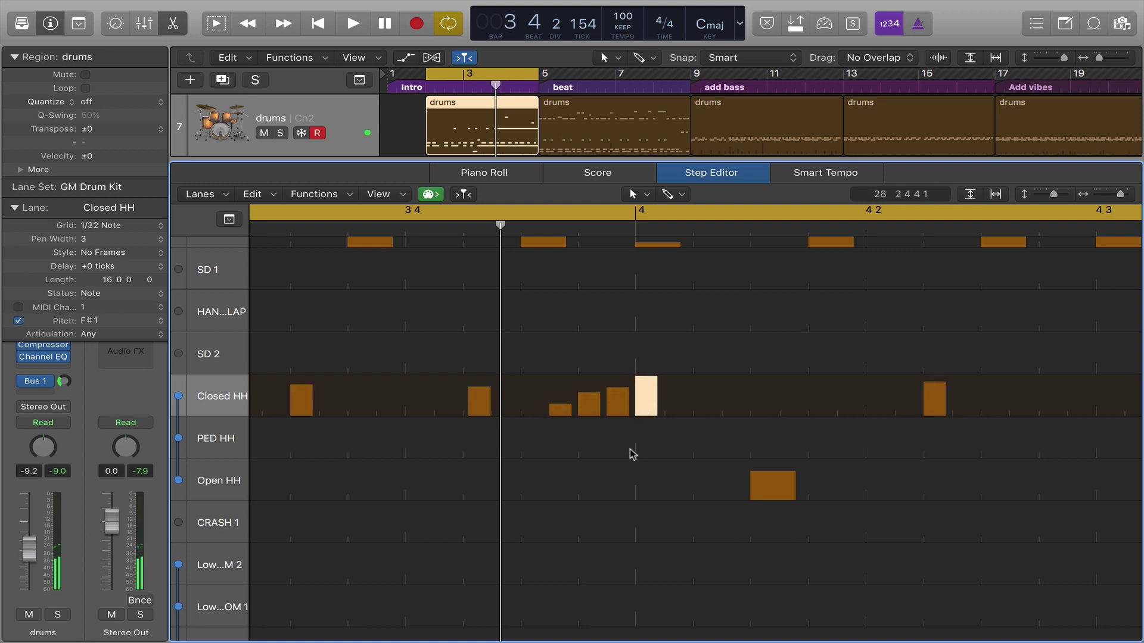
pyautogui.press('super+z')
pyautogui.press('super+z')
pyautogui.press('super+z')
pyautogui.press('super+z')
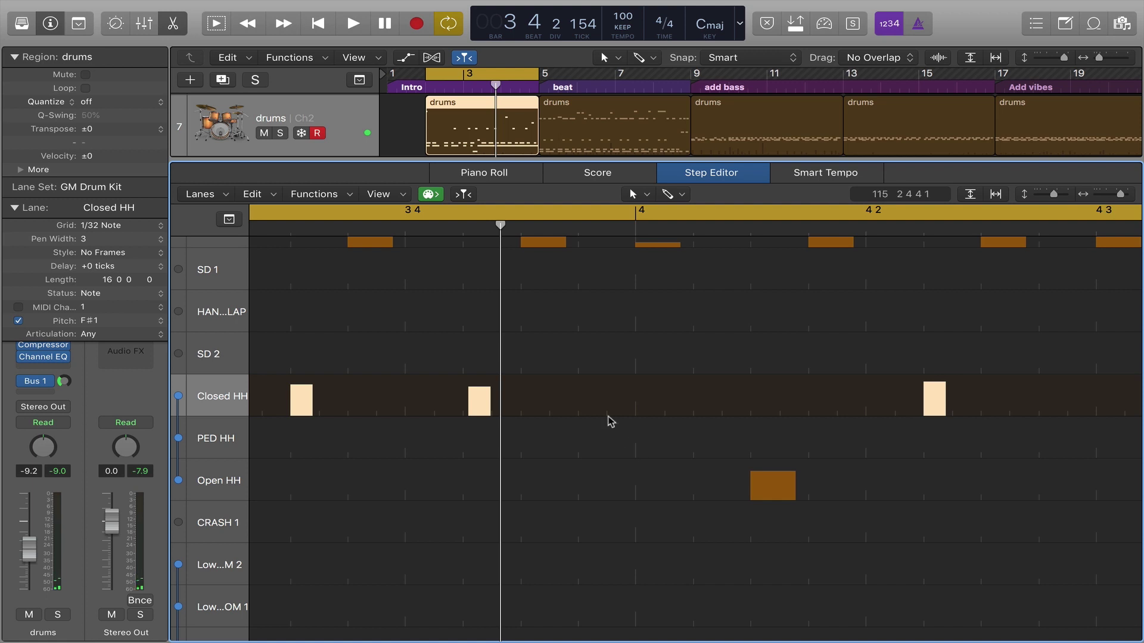
# Draw a five-step rising 32nd-note hi-hat run into bar 4, lowering the fourth step.
pyautogui.click(552, 396)
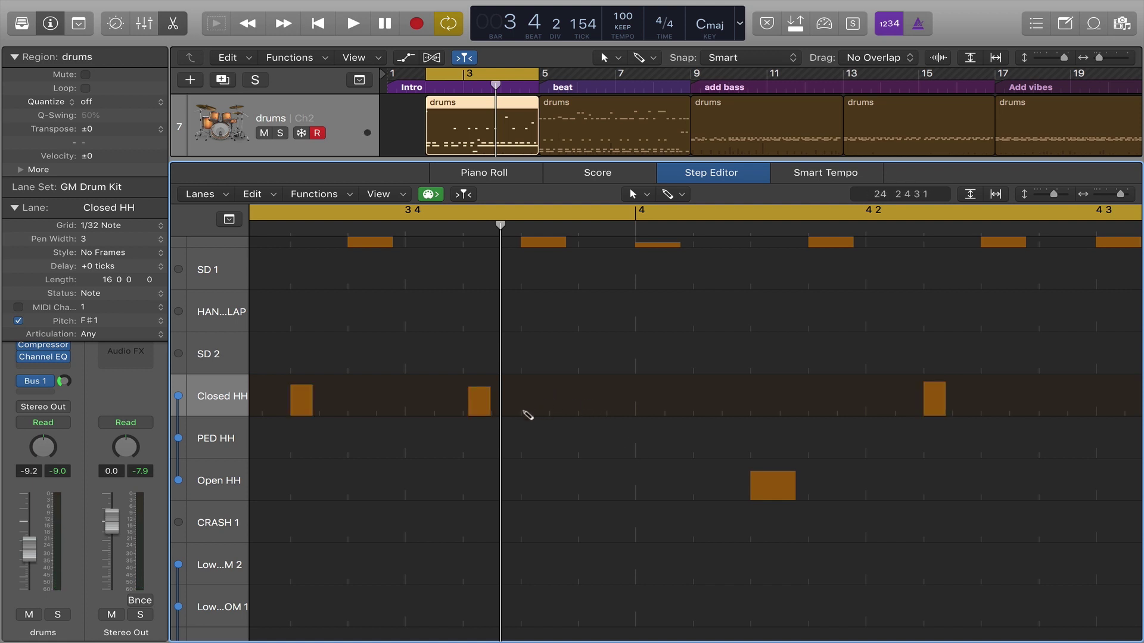
pyautogui.click(530, 414)
pyautogui.click(560, 408)
pyautogui.click(589, 393)
pyautogui.click(617, 380)
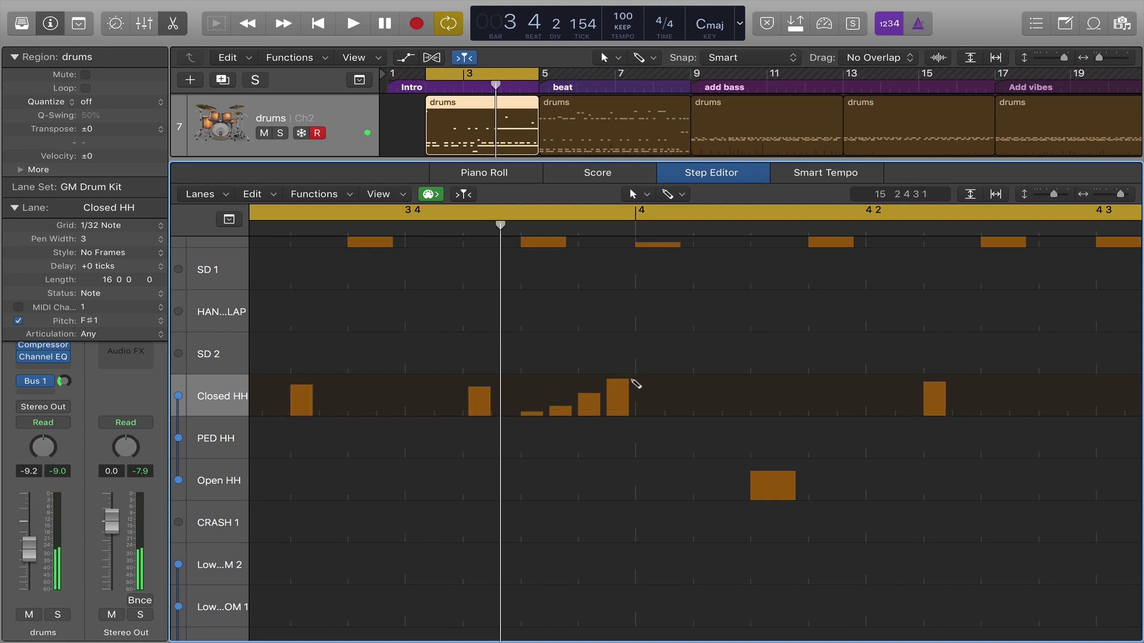
pyautogui.click(646, 379)
pyautogui.moveTo(618, 380); pyautogui.dragTo(622, 394)
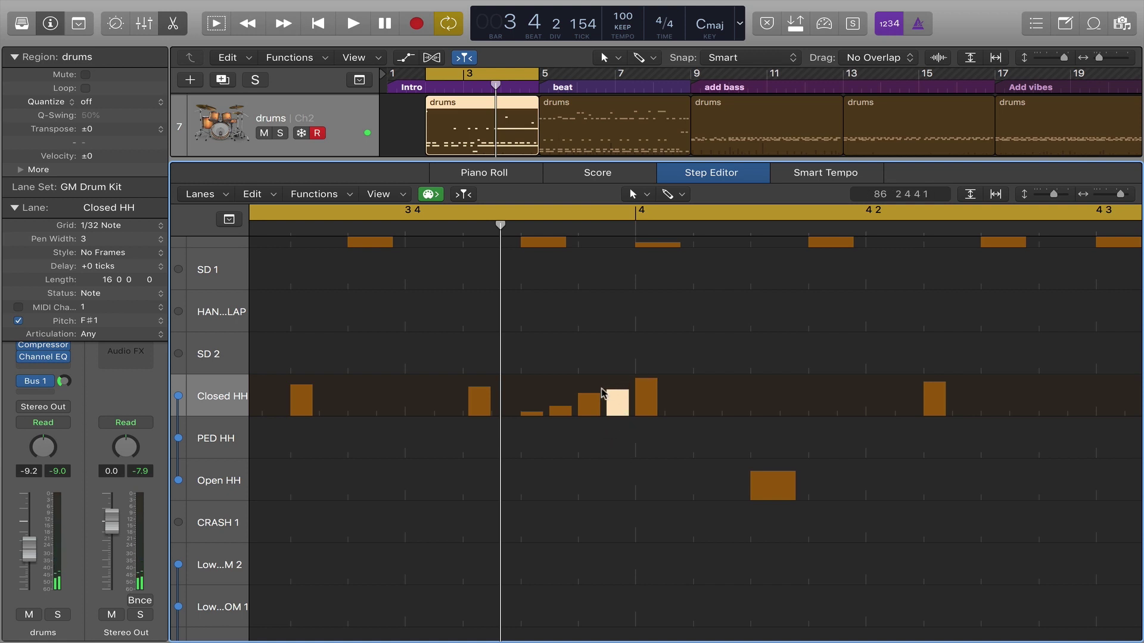
# Zoom out to the whole region and play it back to hear the flourish.
pyautogui.keyDown('ctrl'); pyautogui.keyDown('alt'); pyautogui.click(593, 329); pyautogui.keyUp('alt'); pyautogui.keyUp('ctrl')
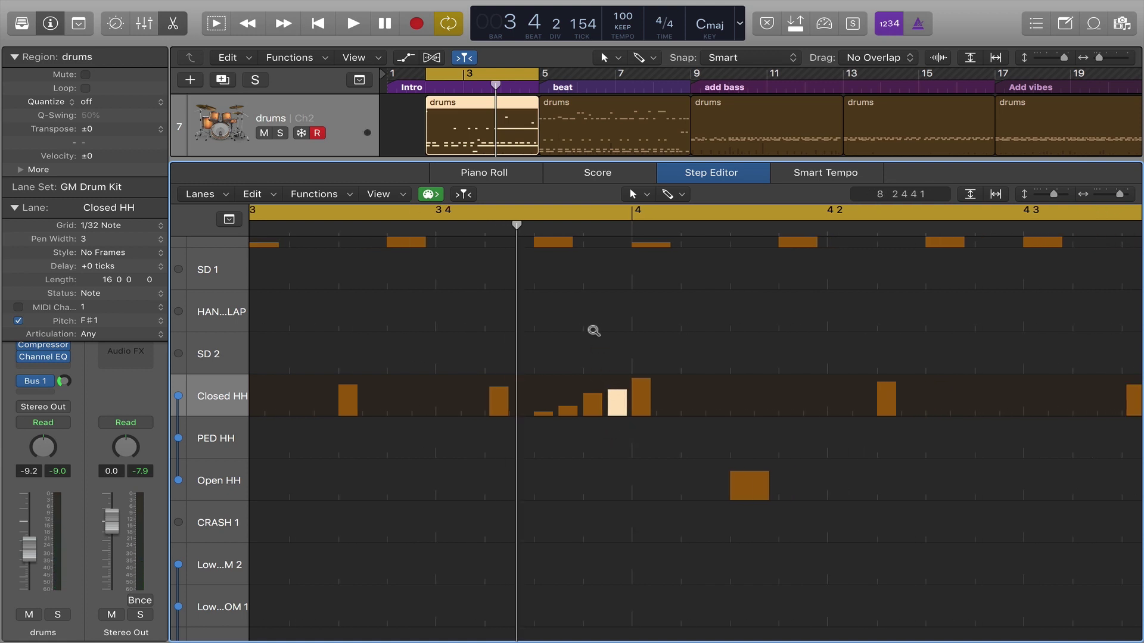
pyautogui.keyDown('ctrl'); pyautogui.keyDown('alt'); pyautogui.click(594, 329); pyautogui.keyUp('alt'); pyautogui.keyUp('ctrl')
pyautogui.press('space')
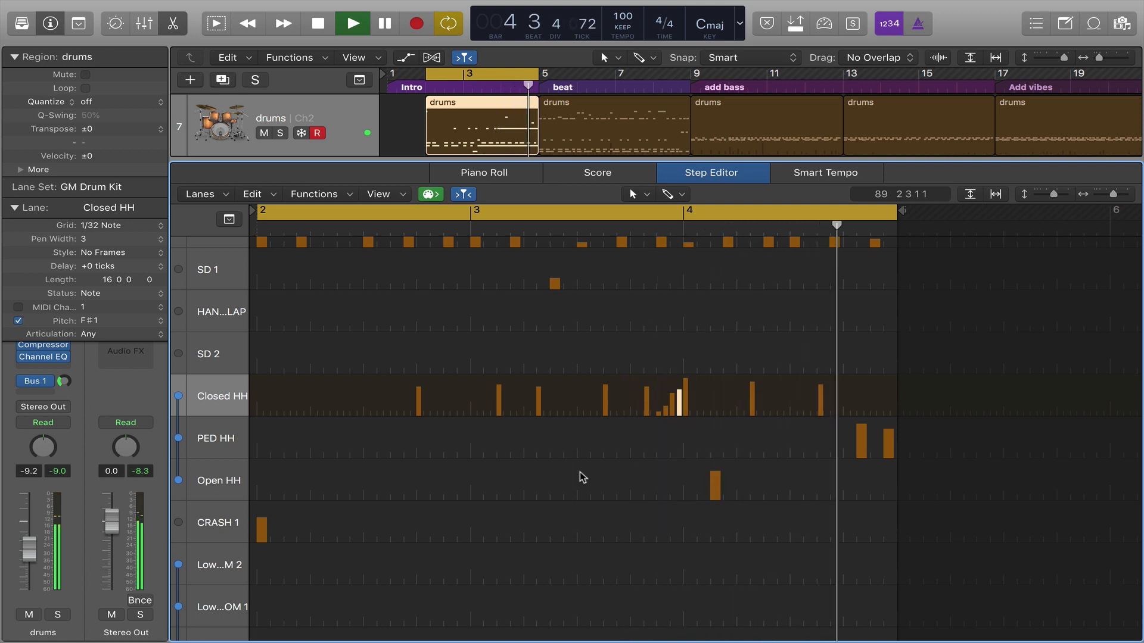
pyautogui.press('space')
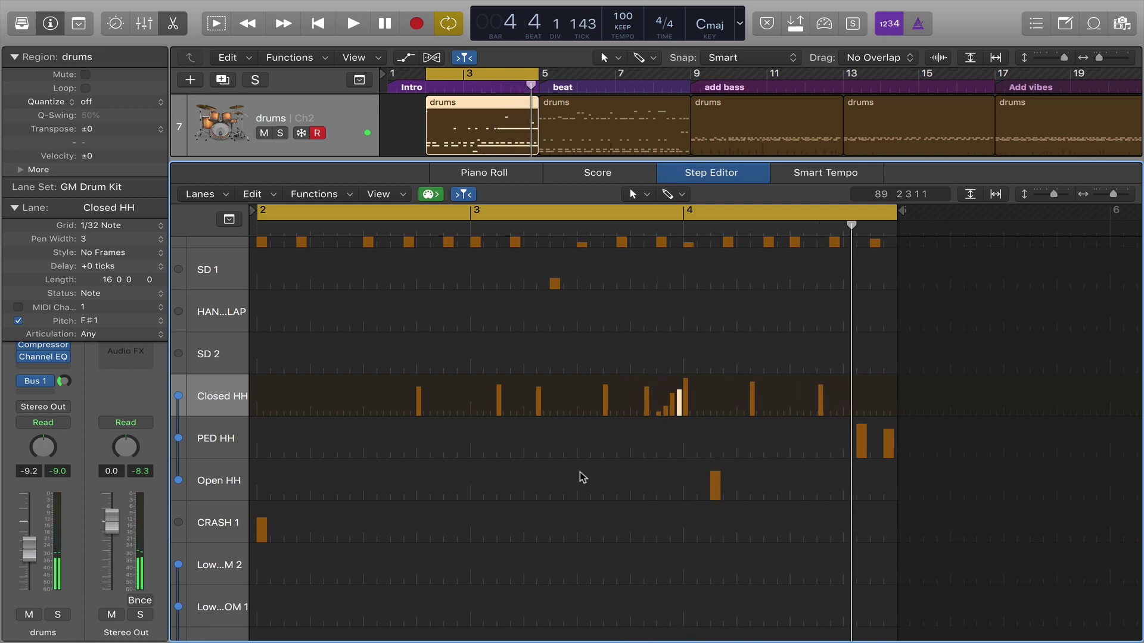